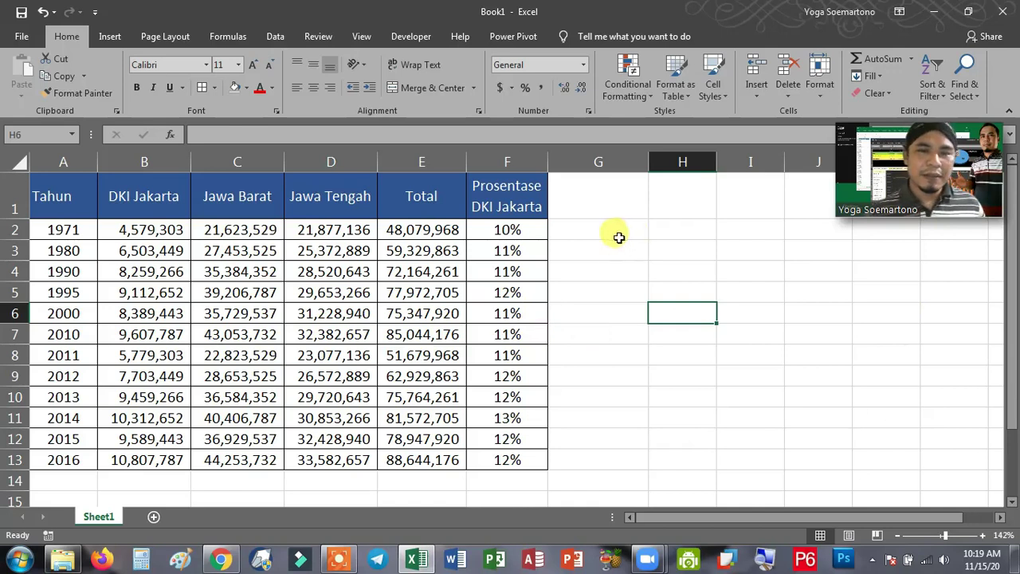
Check which cells the 1971 percentage formula in F2 refers to, and overwrite the 1971 total in E2 with 0.
left_click(519, 230)
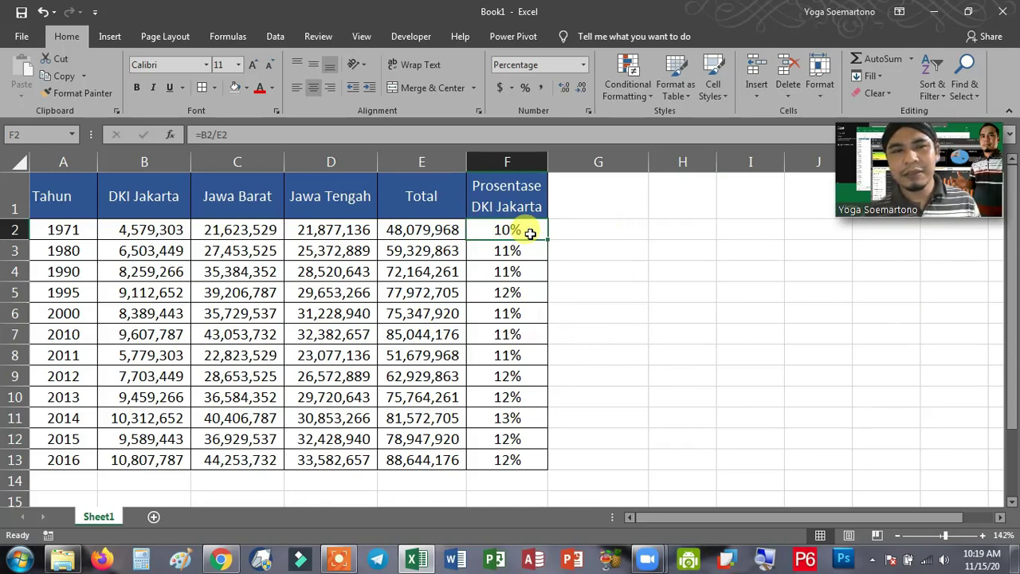
double_click(529, 232)
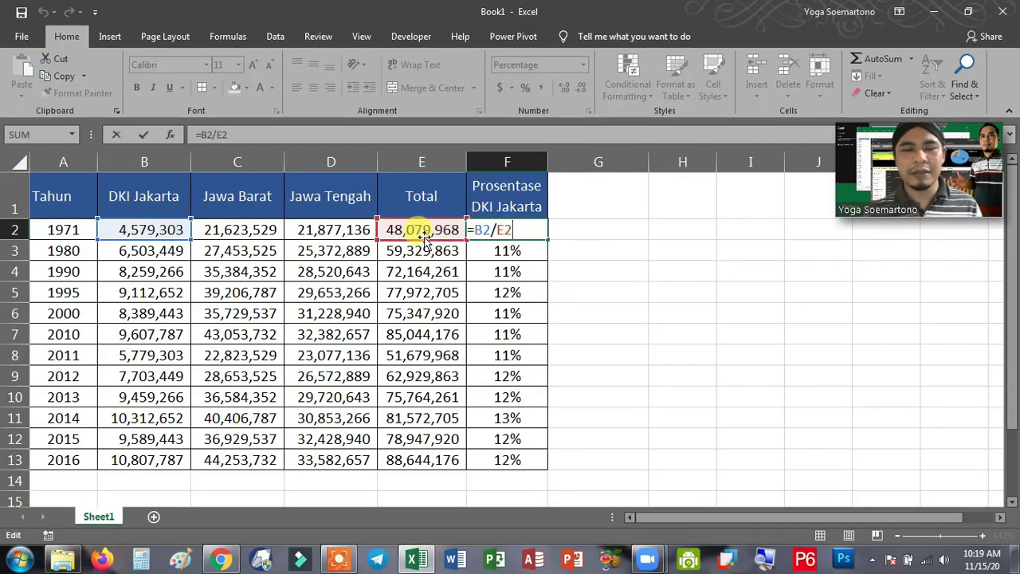
key("ctrl+Return")
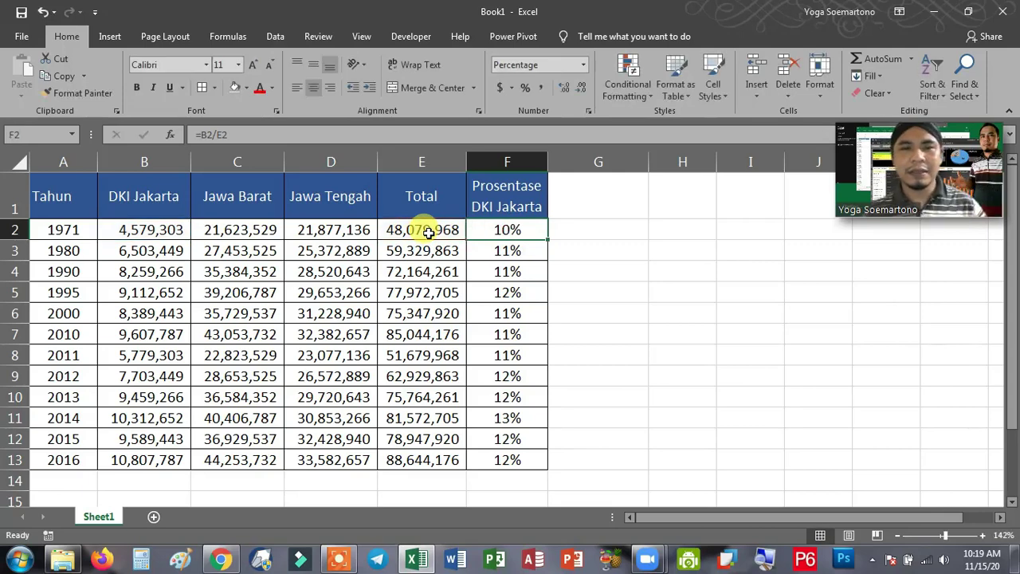
left_click(428, 231)
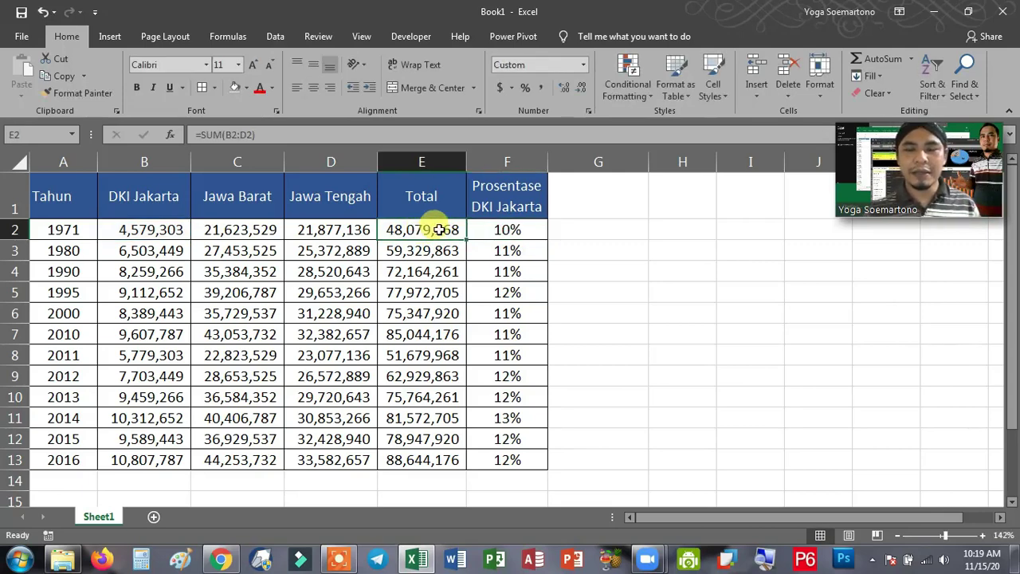
type("0")
key("Return")
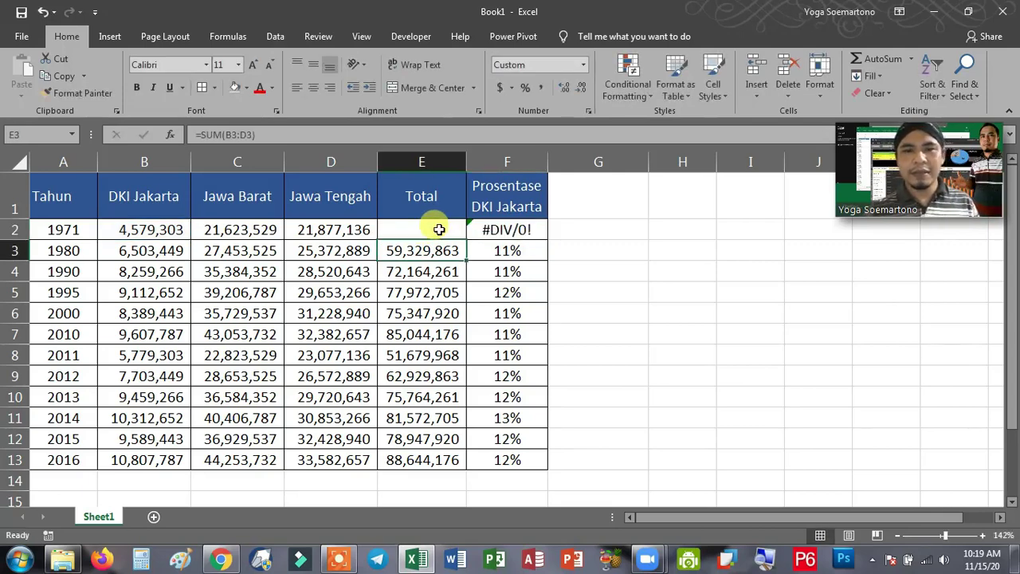
Examine the 1971 row's DKI Jakarta value, total and percentage formula to trace the cause of the division error.
left_click(479, 229)
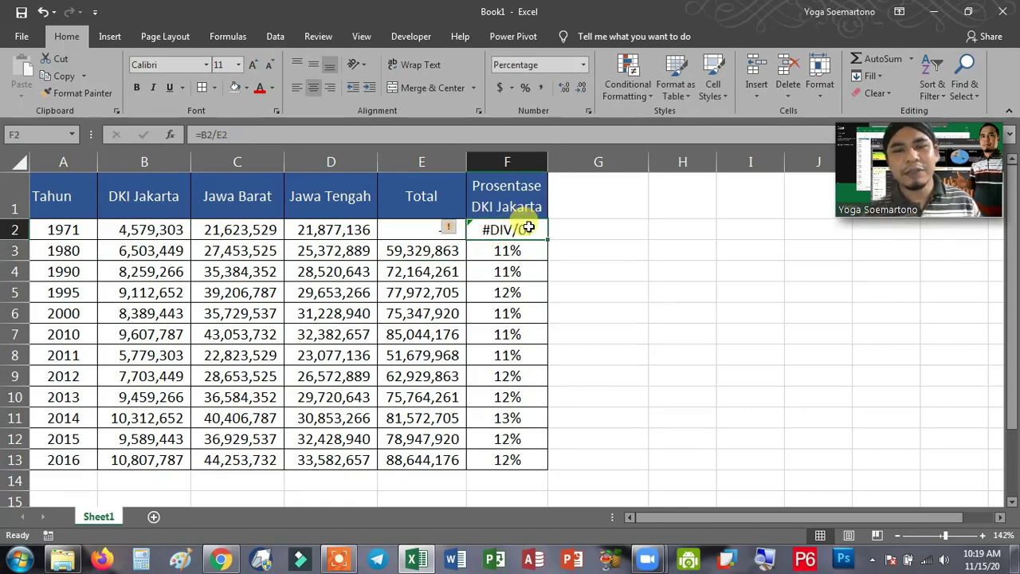
left_click(144, 230)
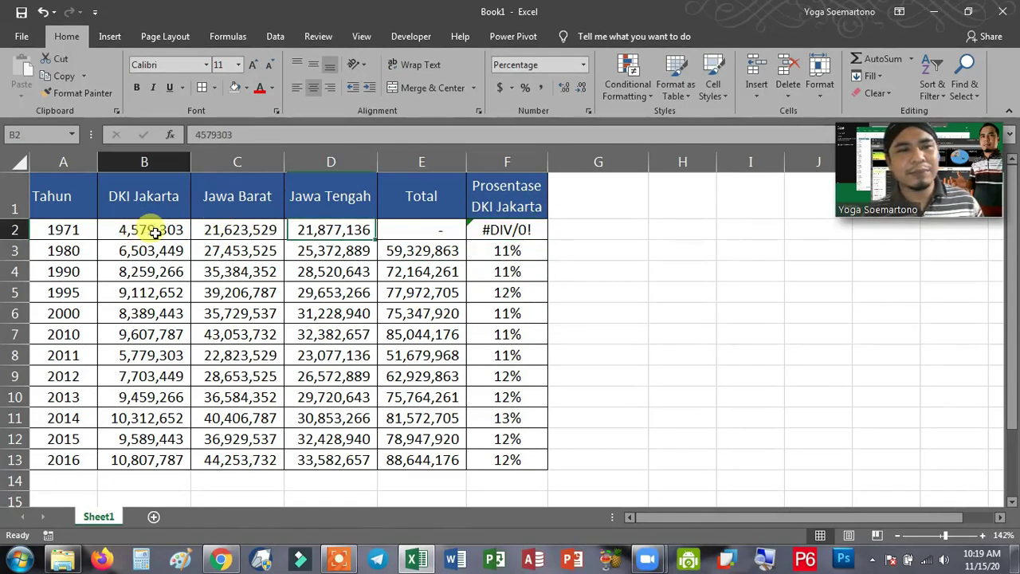
left_click(451, 234)
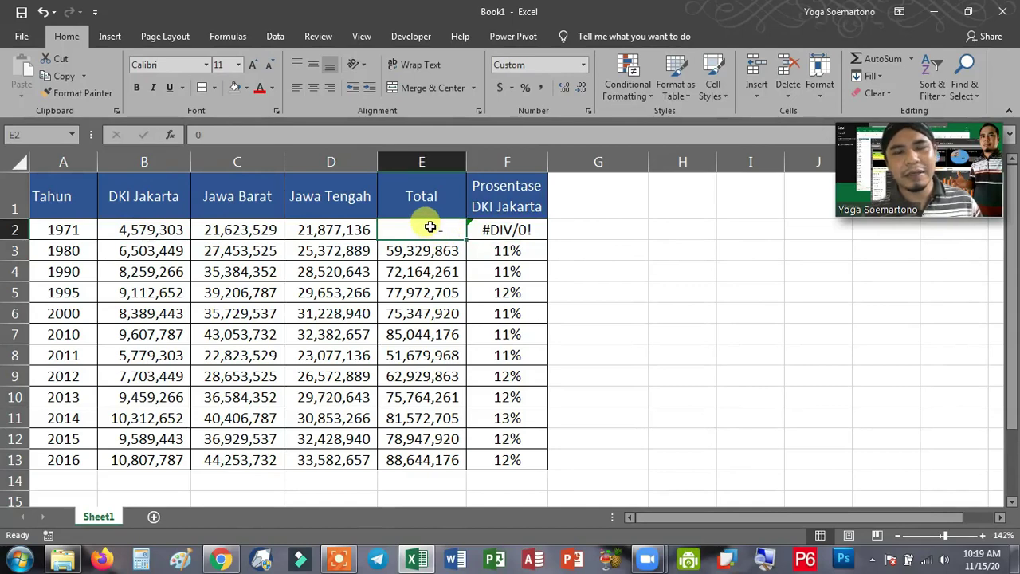
left_click(508, 230)
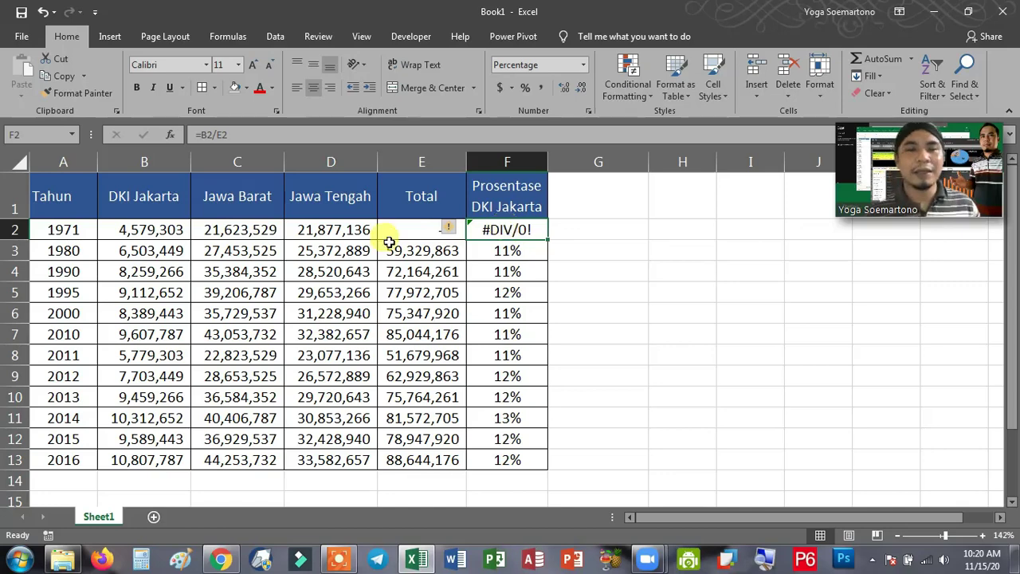
left_click(411, 230)
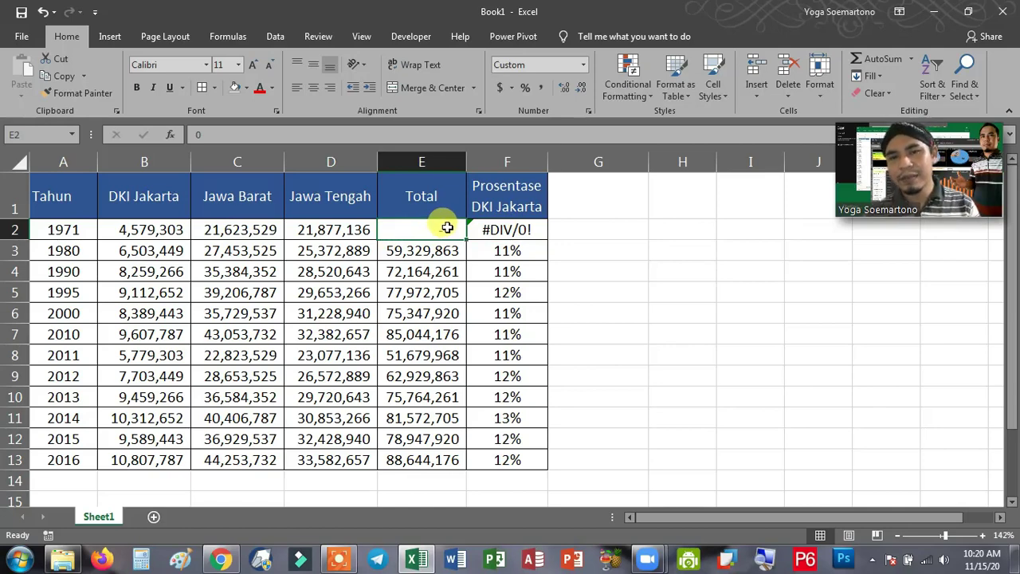
left_click(497, 231)
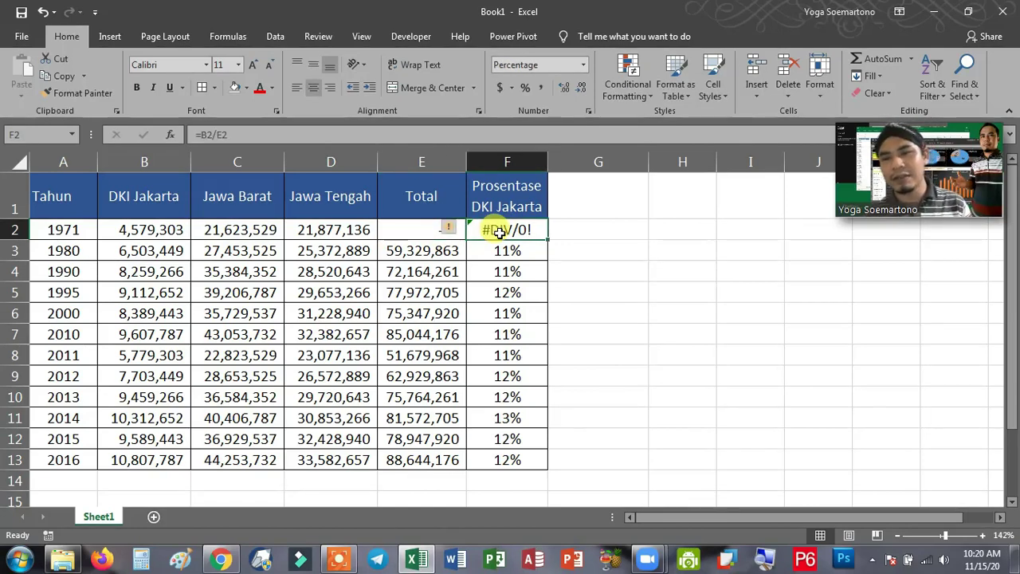
left_click(203, 135)
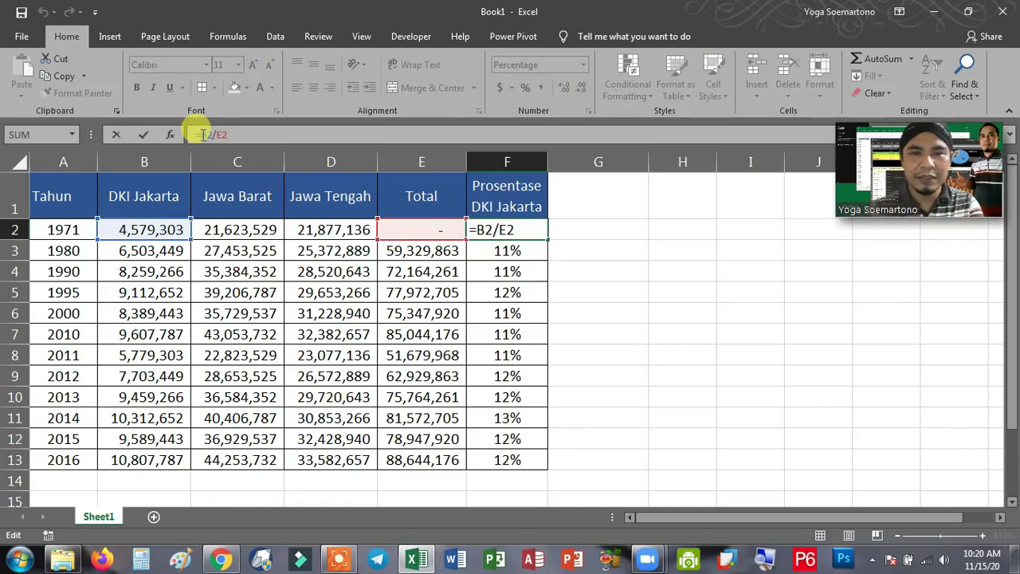
type("i")
type("fferr")
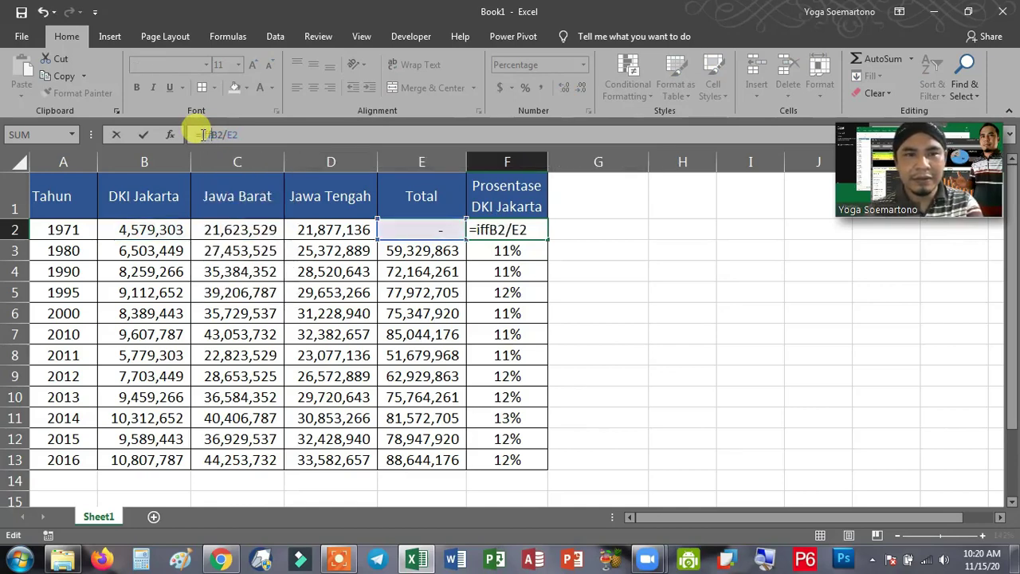
type("or")
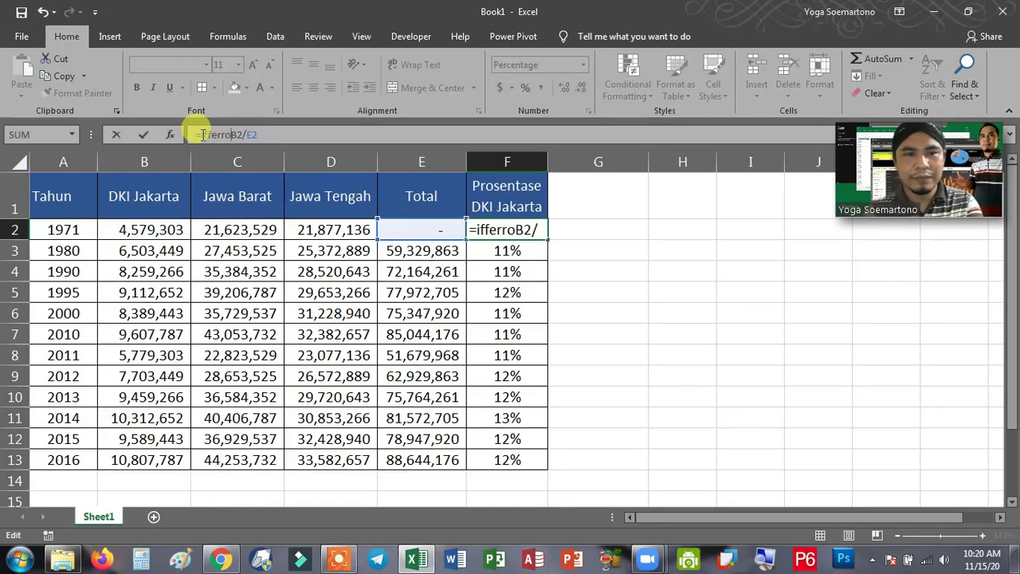
type("(")
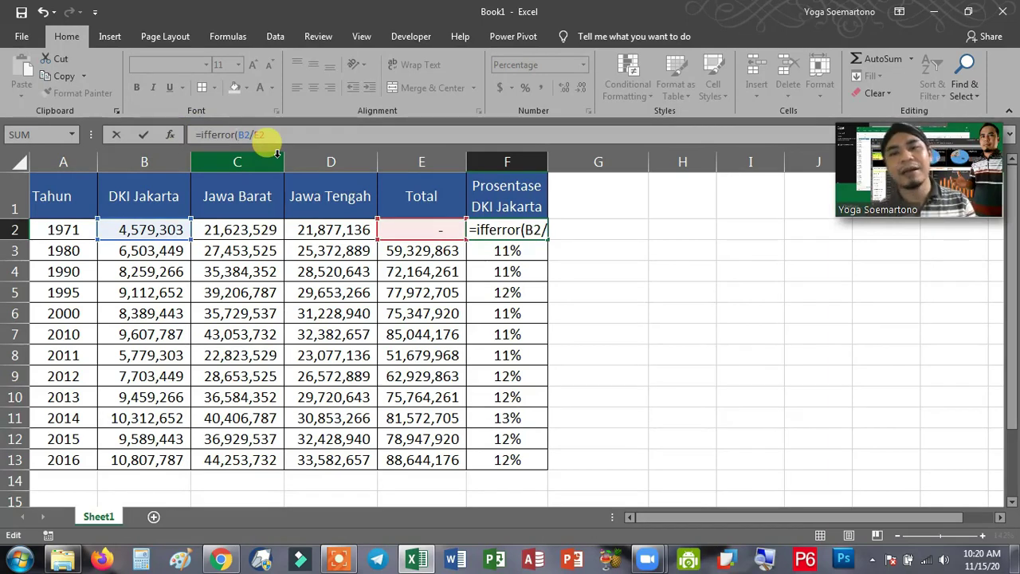
key("Escape")
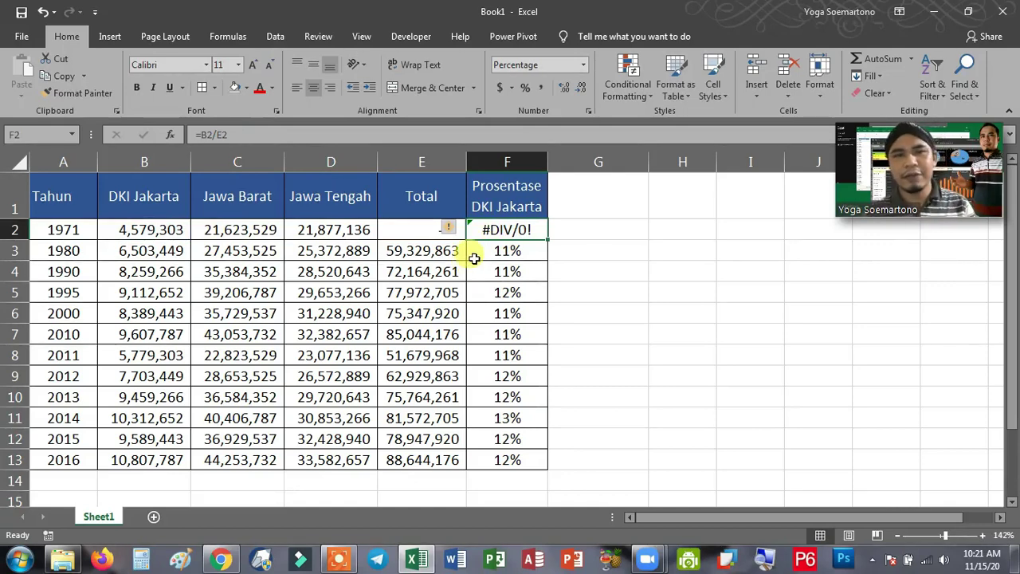
Wrap the percentage formula in F2 in IFERROR so errors give an empty text: =IFERROR(B2/E2,"").
left_click(201, 134)
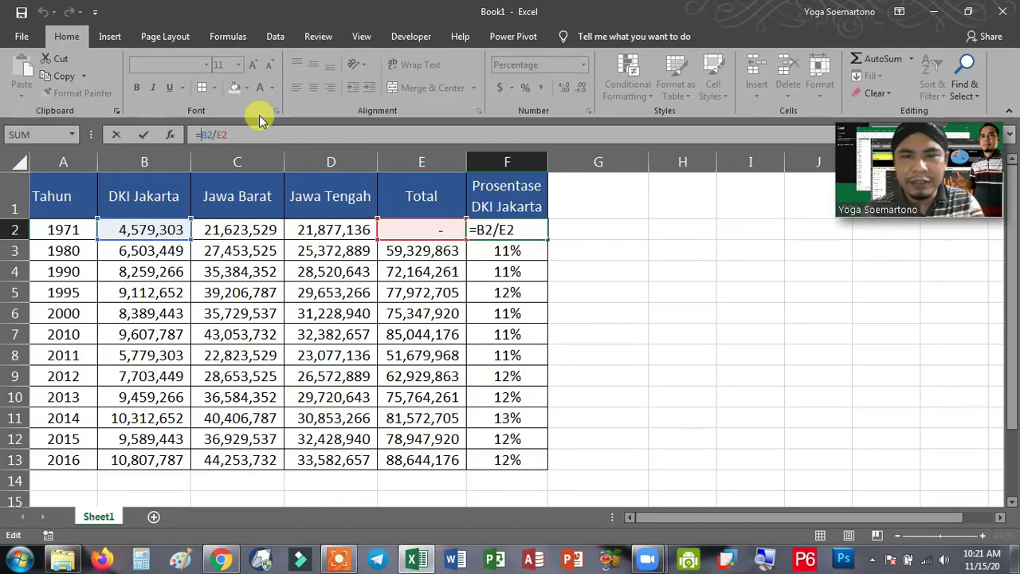
type("iferro")
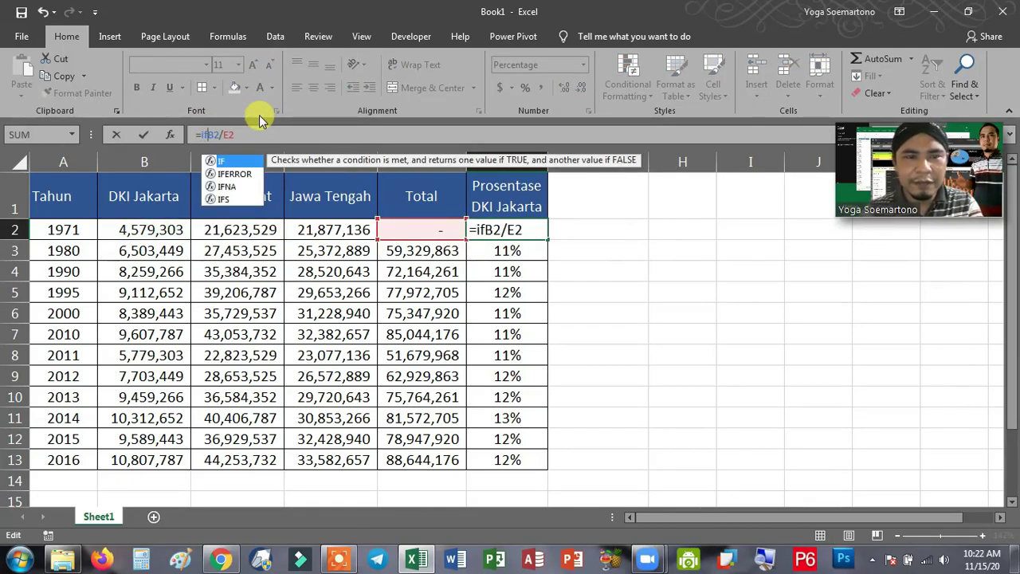
type("r")
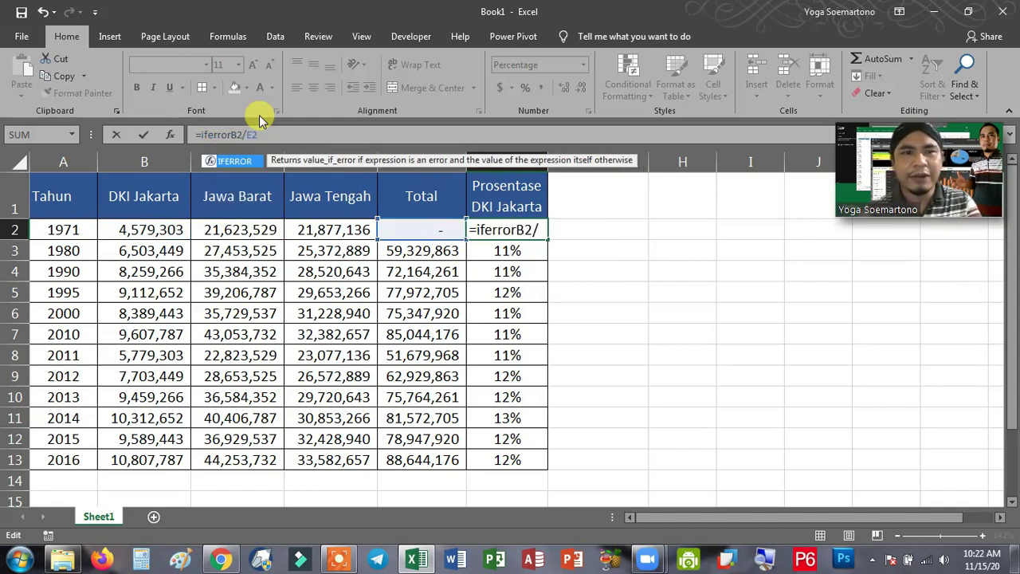
type("(")
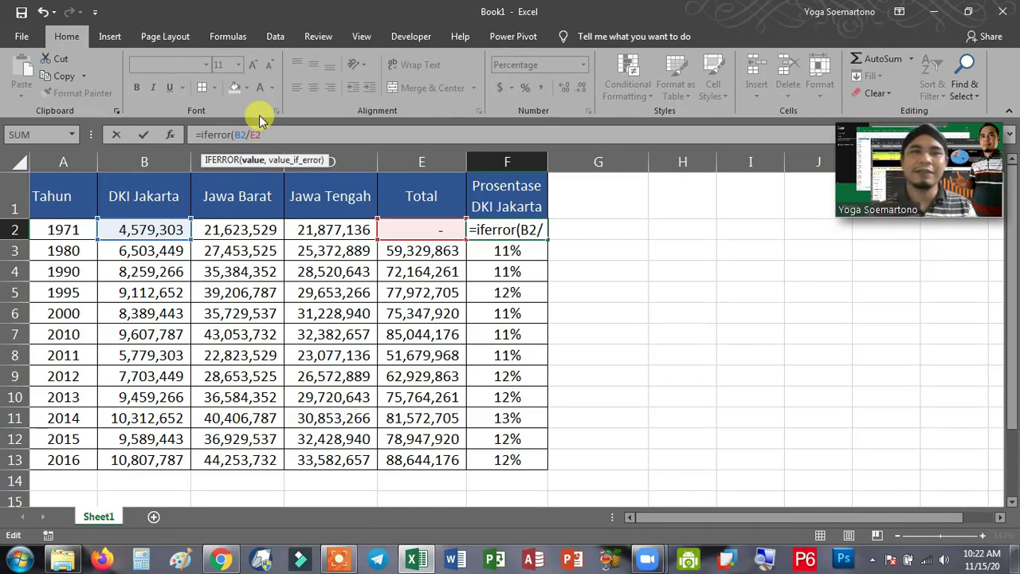
left_click_drag(234, 134, 263, 133)
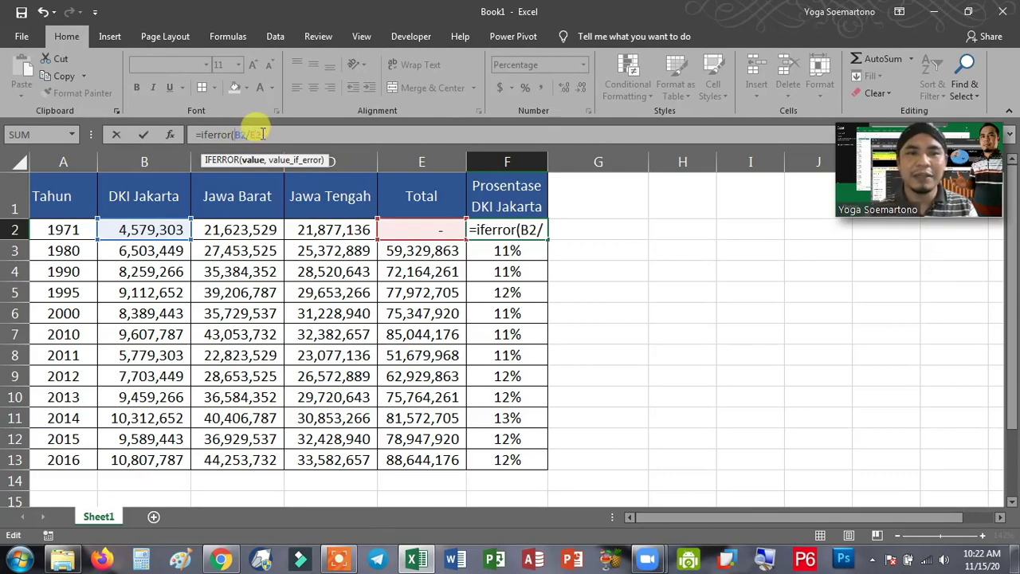
left_click(263, 134)
type(",")
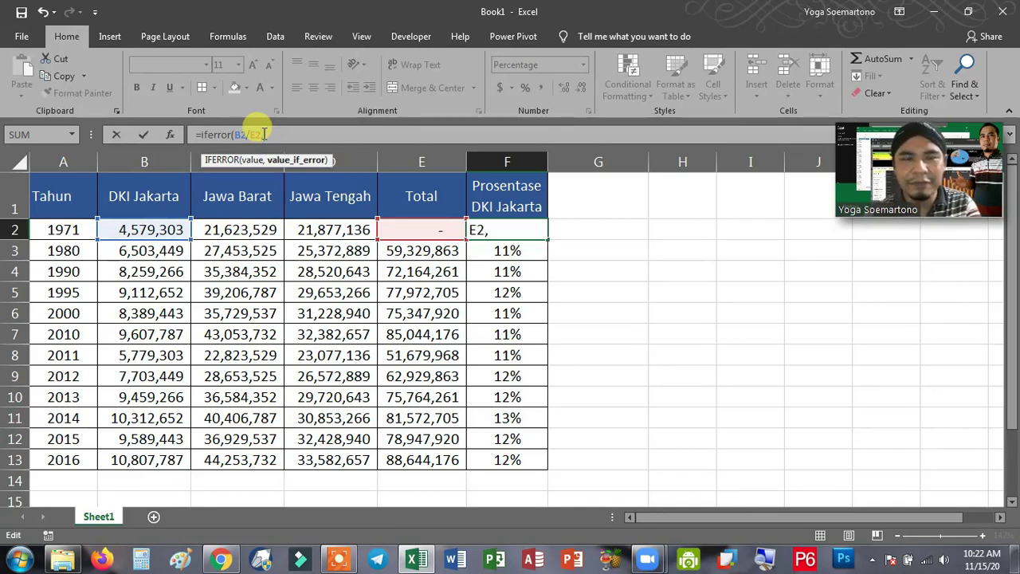
type("\"\"")
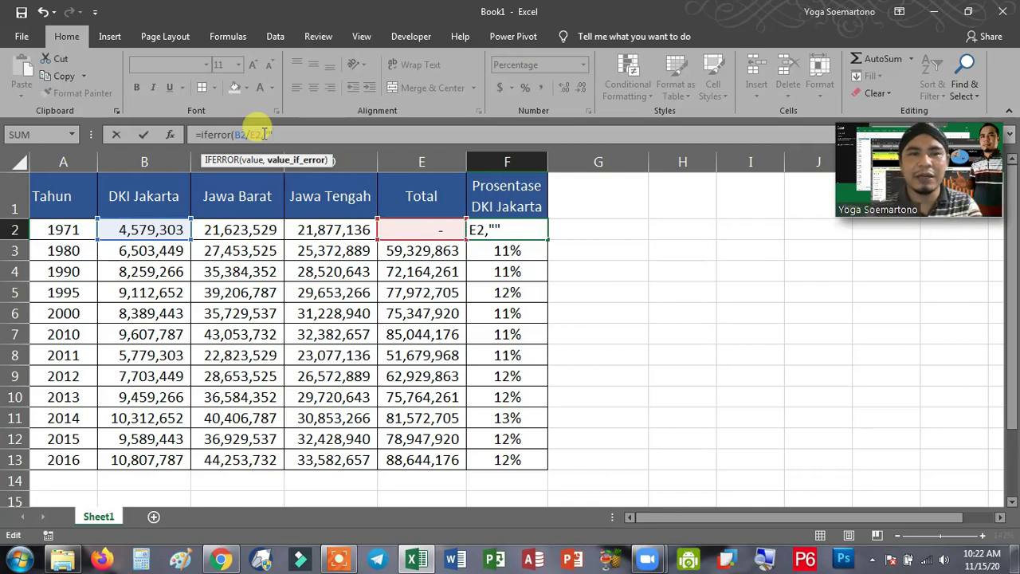
type(")")
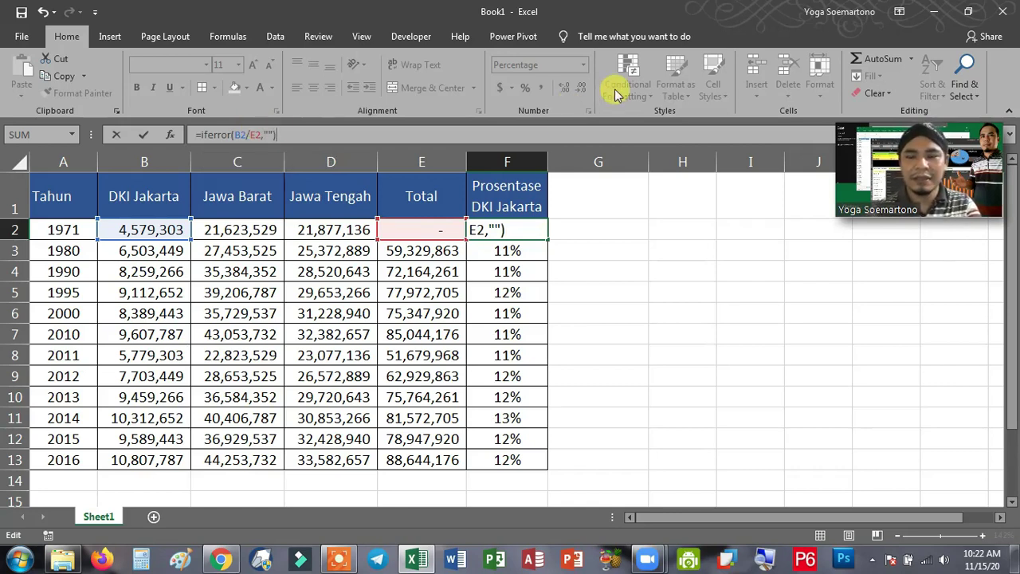
key("Return")
left_click(517, 231)
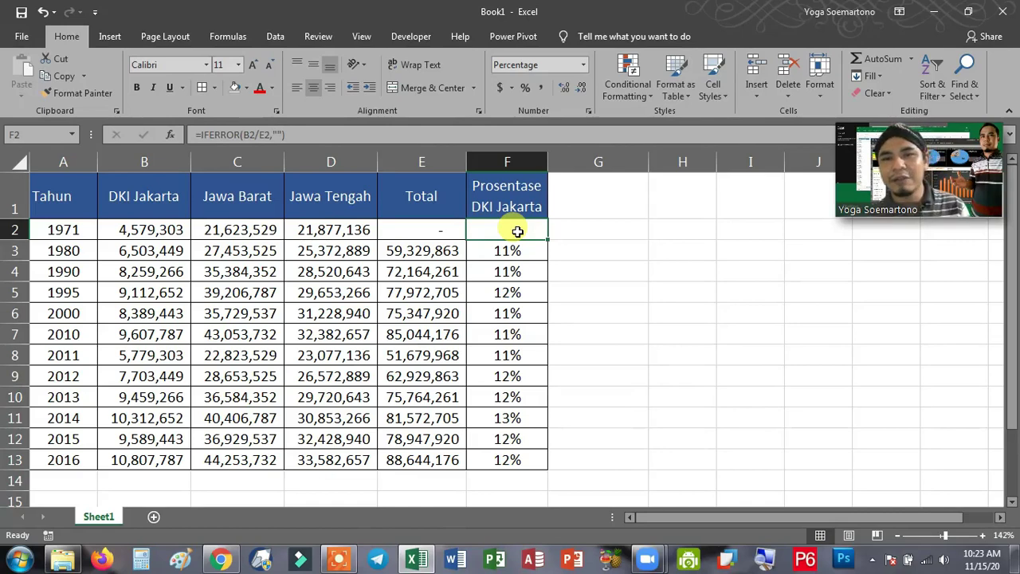
Enter =VLOOKUP(2000,A1:D13,2,FALSE) in H3 to look up the DKI Jakarta figure for 2000 with an exact match.
left_click(688, 253)
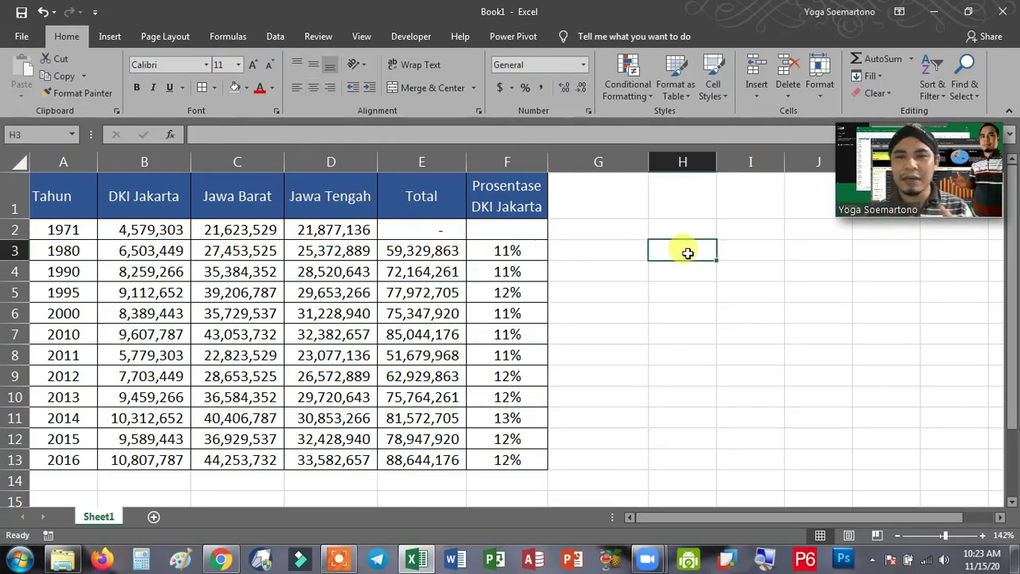
type("=")
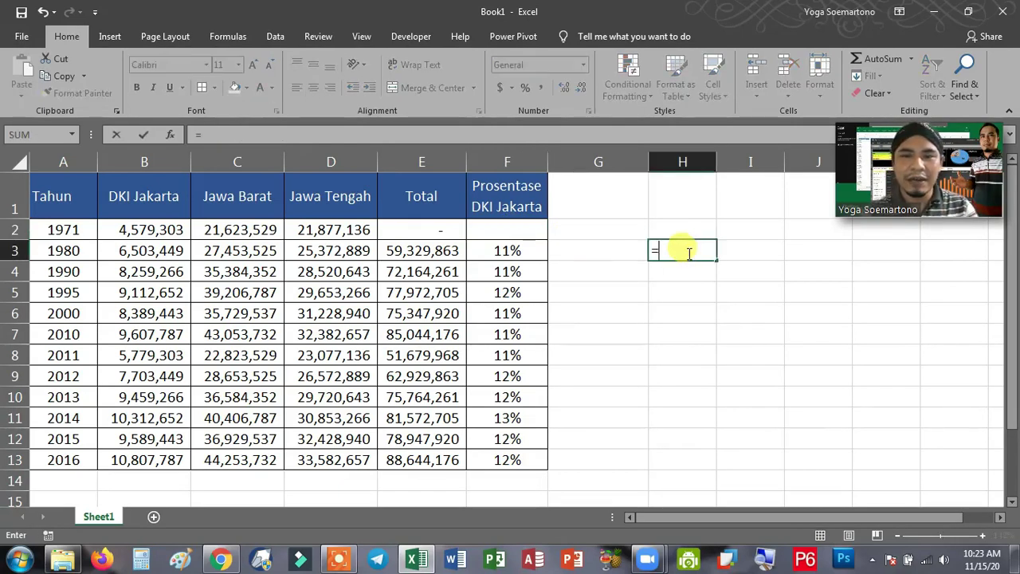
type("vlo")
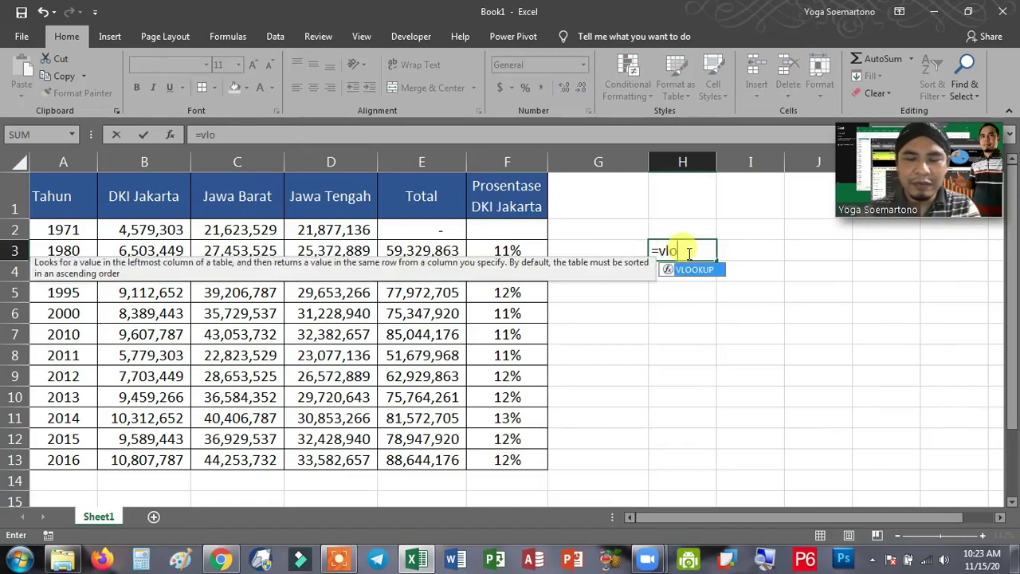
type("okup(")
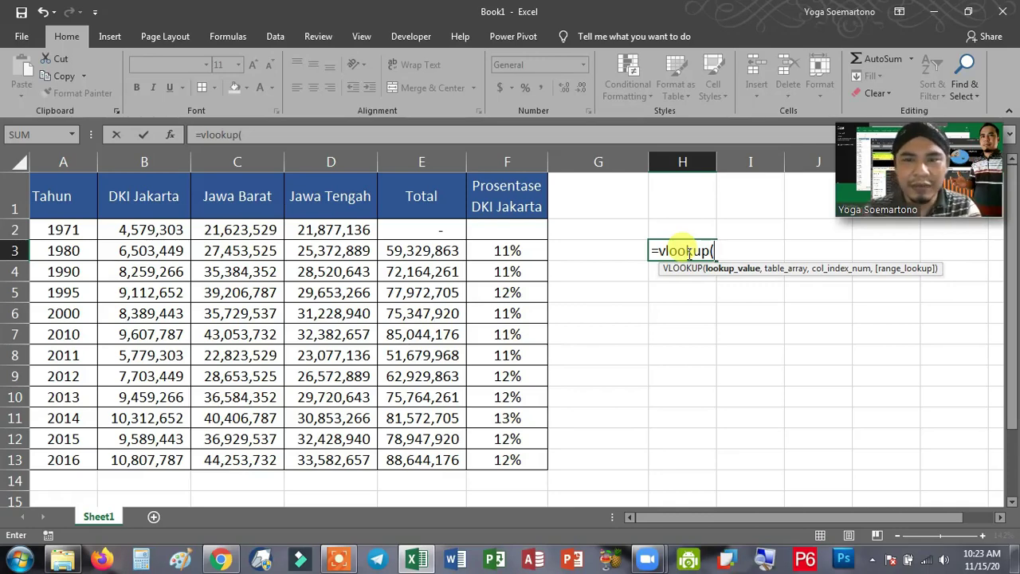
type("2000")
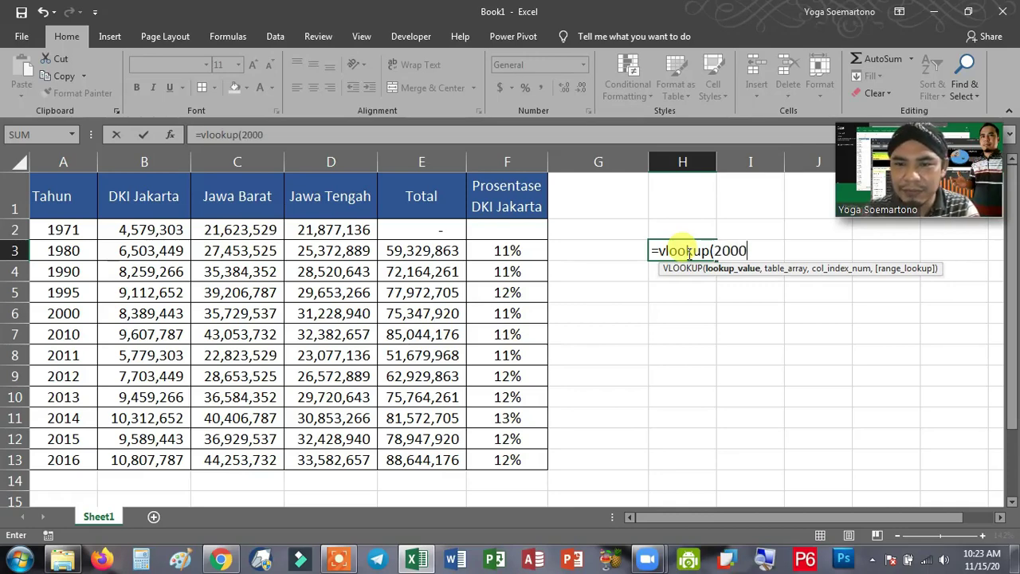
type(",")
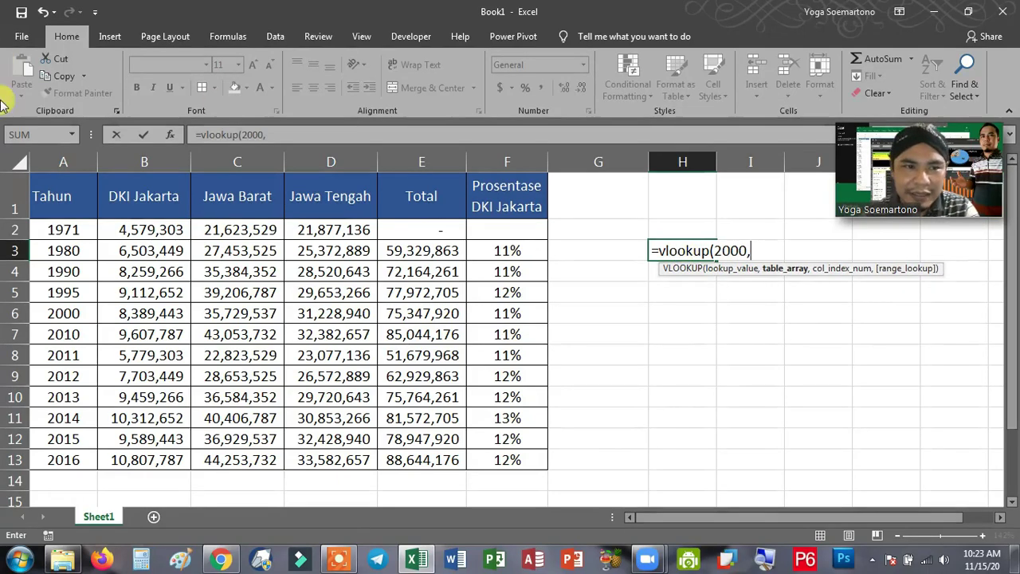
left_click_drag(40, 195, 329, 463)
type(",")
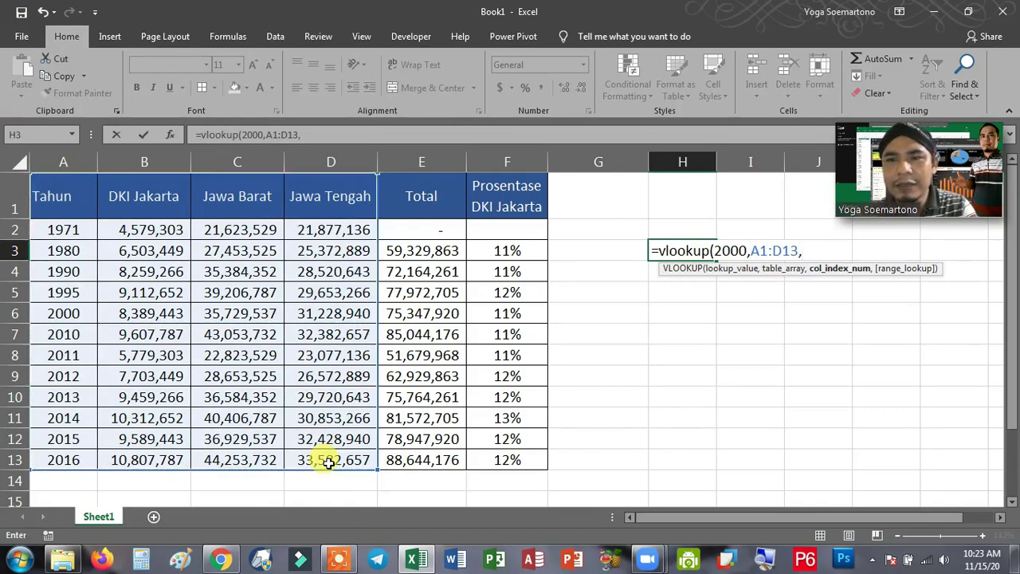
type("2,")
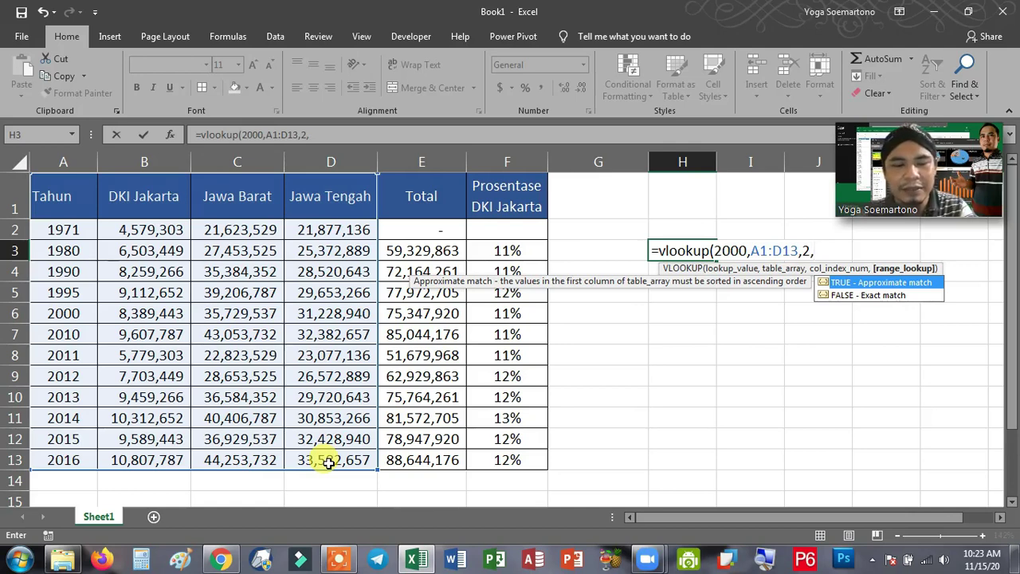
type("false")
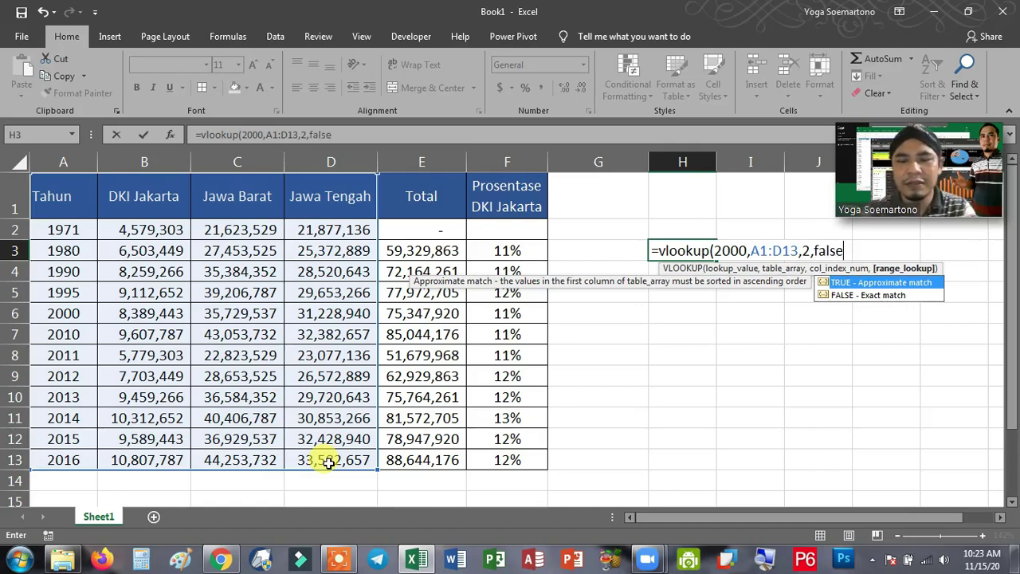
type(")")
key("Return")
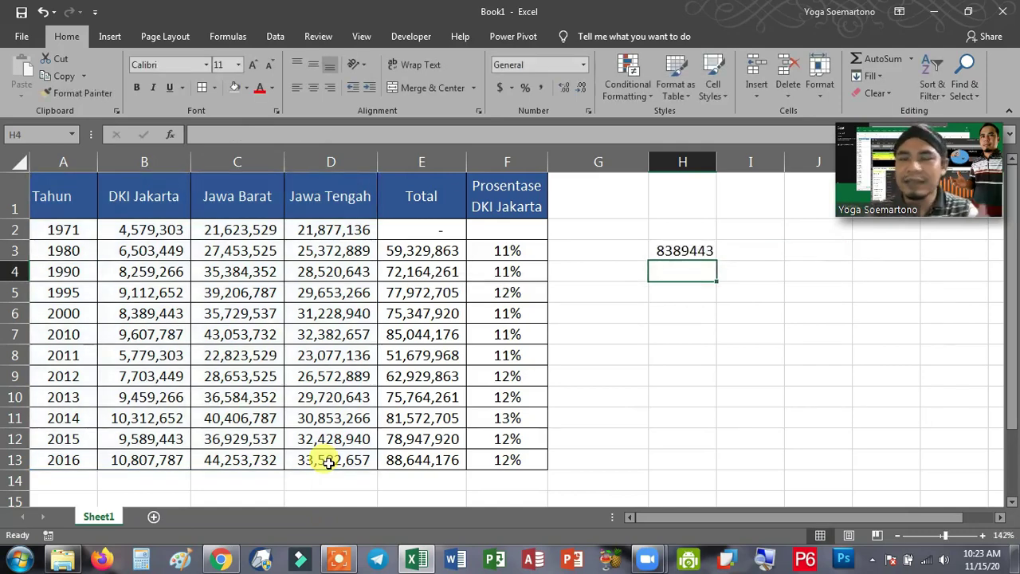
Change the lookup year in H3's VLOOKUP formula to 1981, giving =VLOOKUP(1981,A1:D13,2,FALSE).
left_click(669, 252)
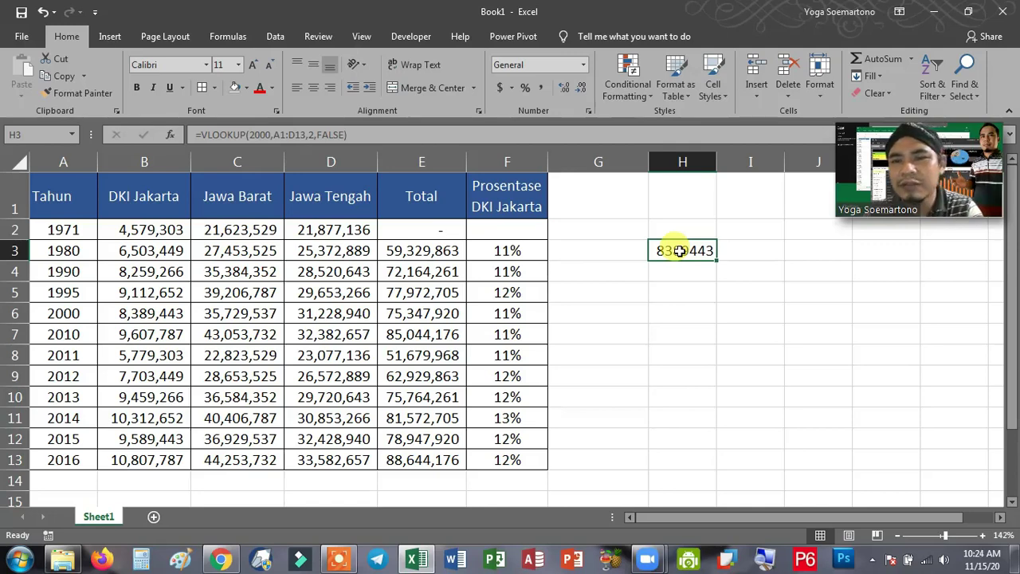
double_click(675, 250)
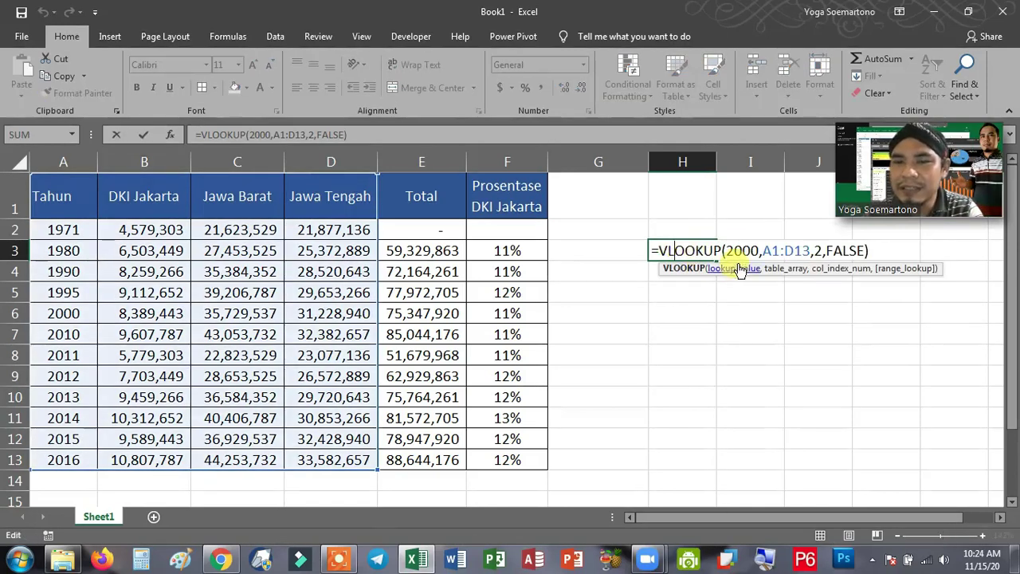
left_click_drag(726, 250, 758, 250)
left_click(759, 250)
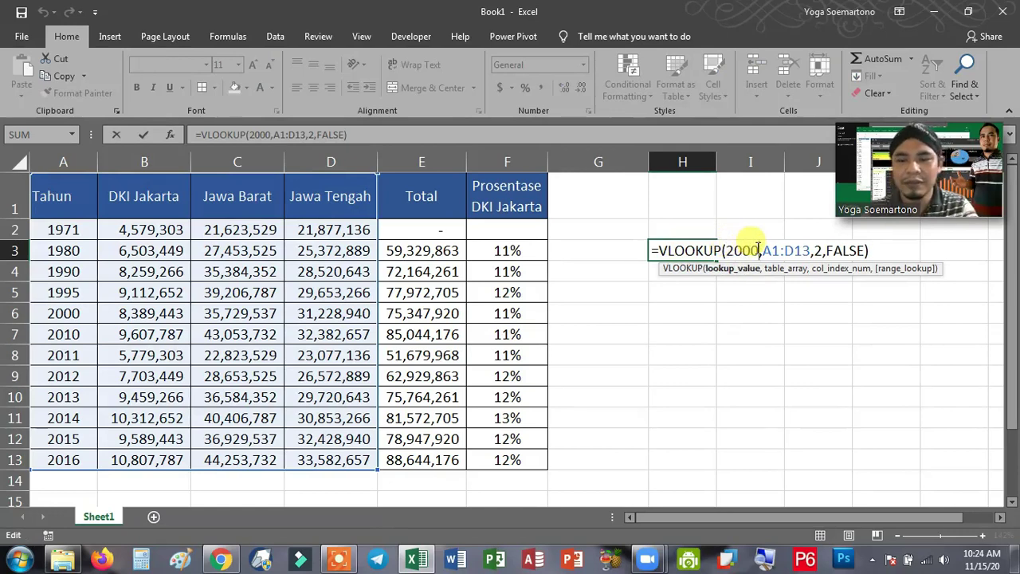
key("BackSpace")
key("BackSpace")
key("BackSpace")
key("BackSpace")
type("1981")
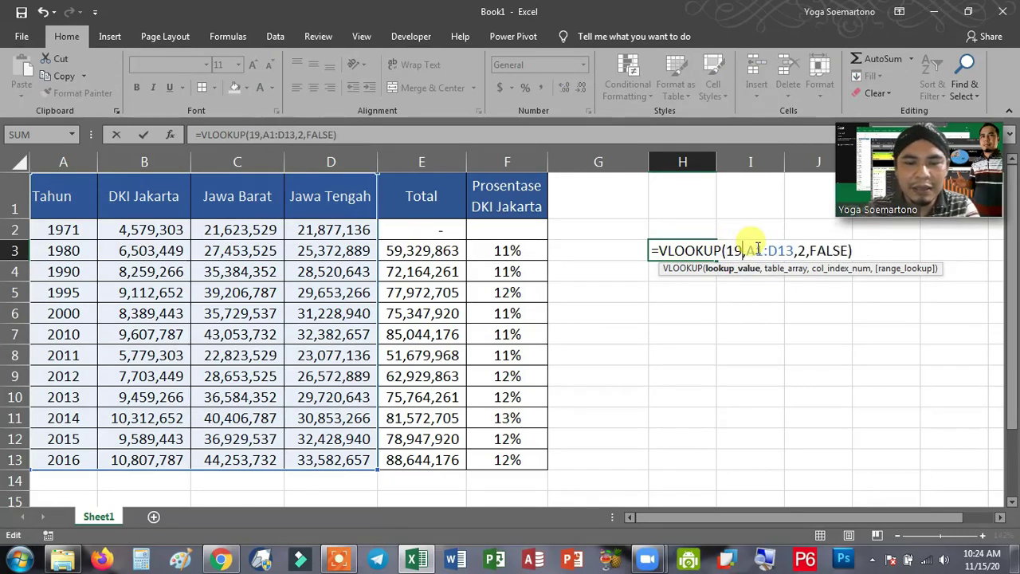
key("Return")
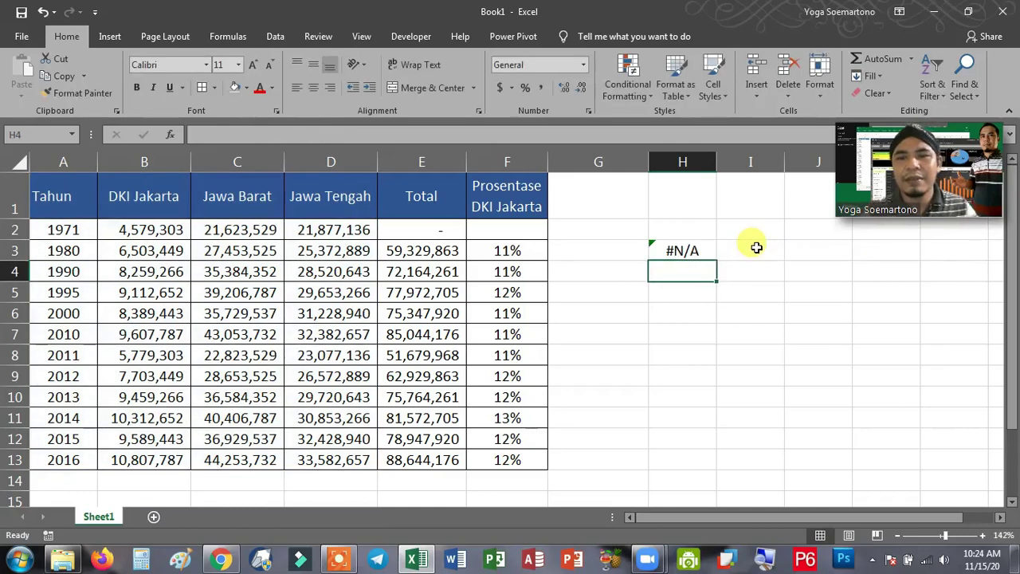
Compare the lookup formula in H3 with the years listed in A2:A13 to trace the cause of its error.
left_click(704, 249)
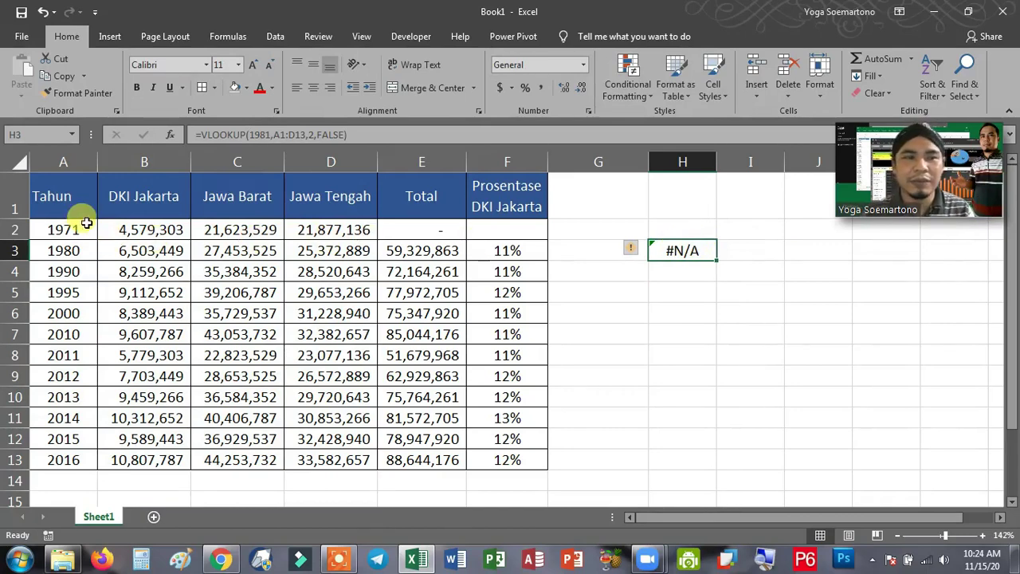
left_click_drag(71, 229, 72, 354)
left_click_drag(90, 420, 85, 462)
left_click(60, 230)
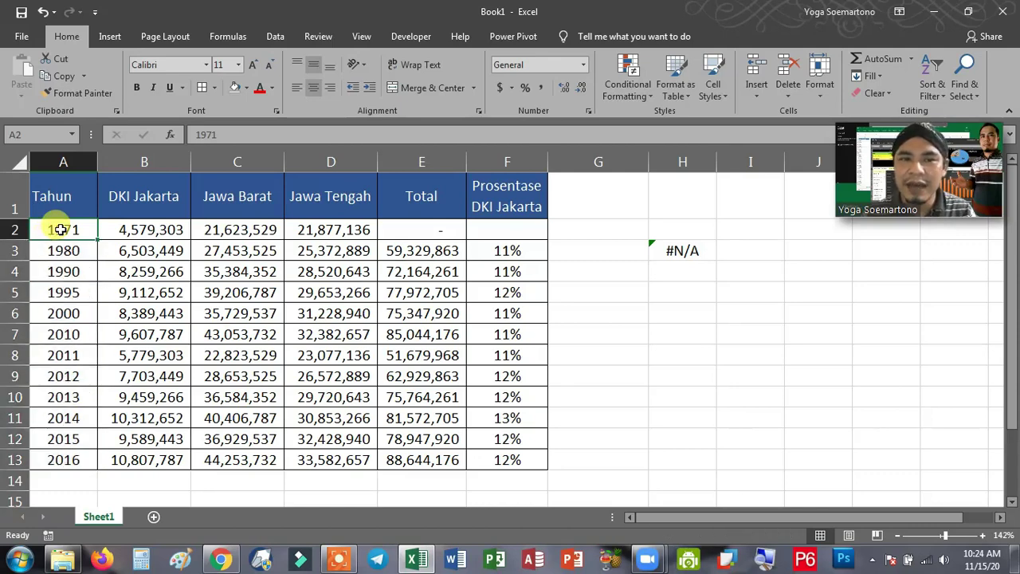
left_click_drag(61, 229, 86, 452)
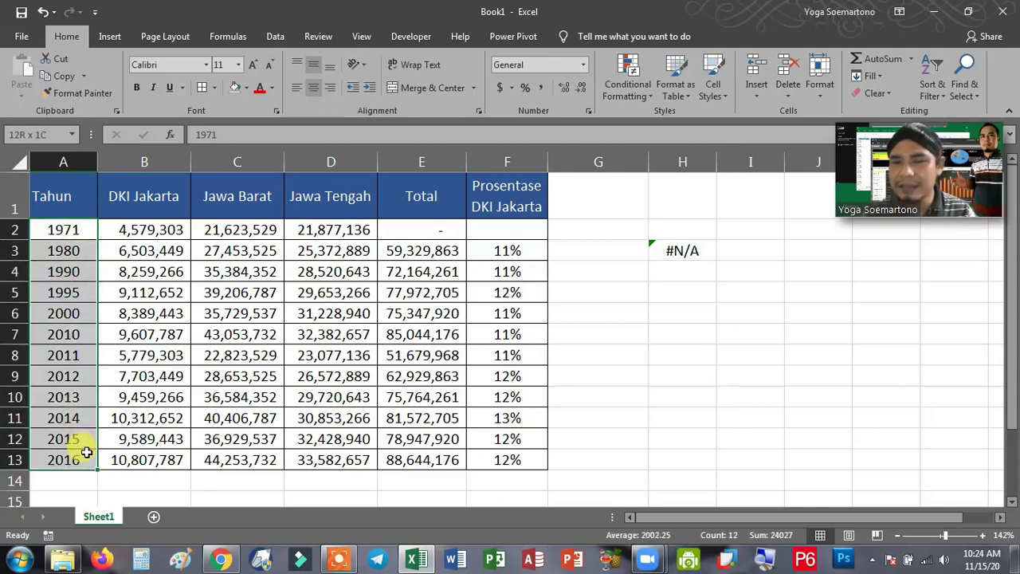
left_click(678, 251)
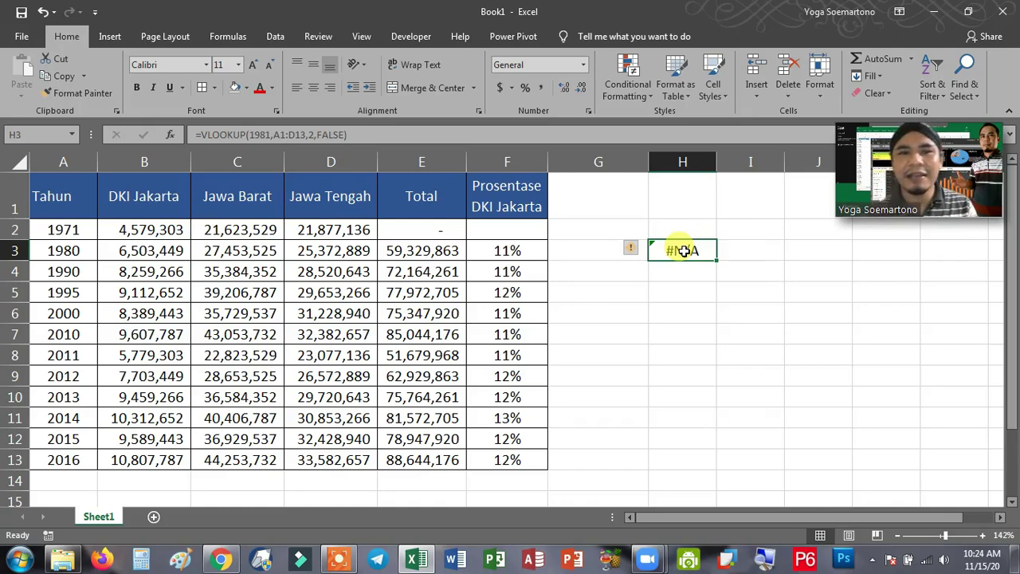
double_click(72, 230)
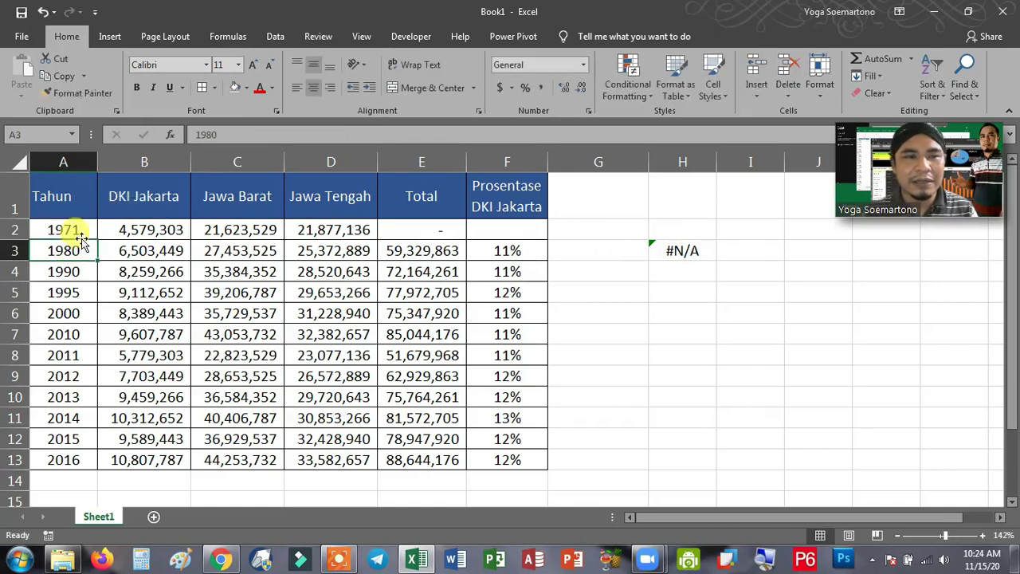
left_click_drag(75, 228, 90, 454)
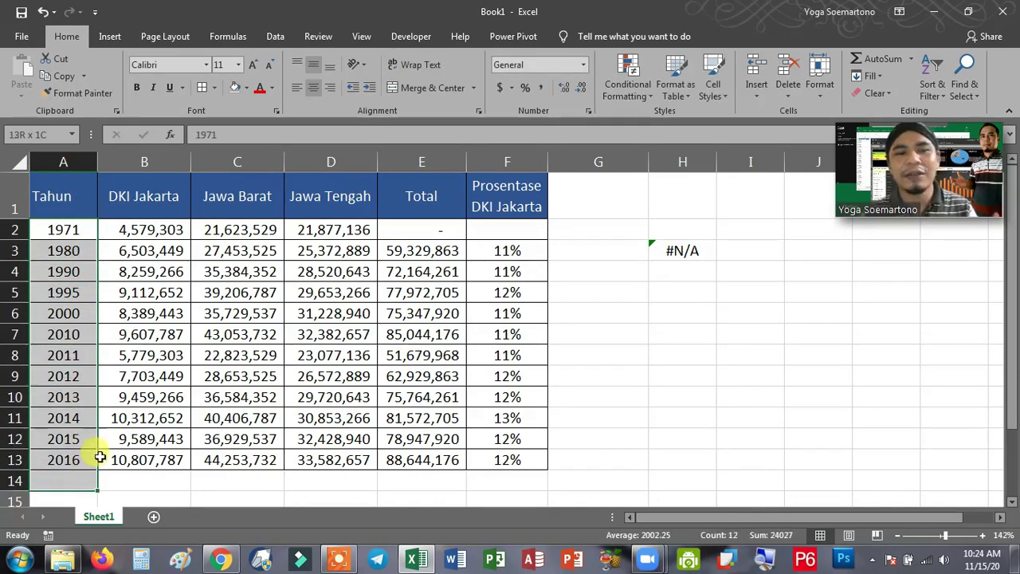
Examine the arguments of the VLOOKUP formula in H3, especially the FALSE exact-match setting.
left_click(694, 248)
double_click(695, 248)
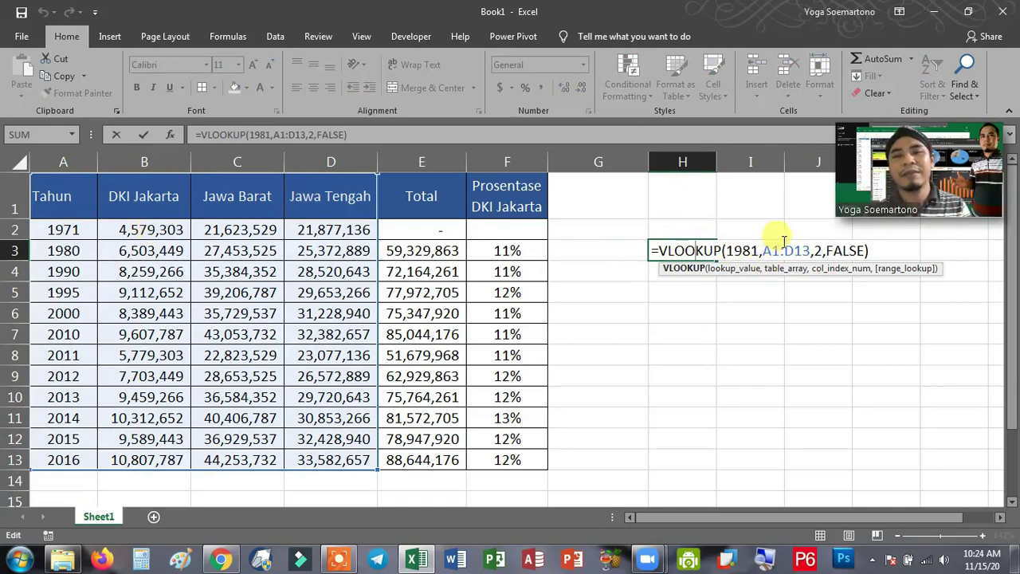
double_click(830, 250)
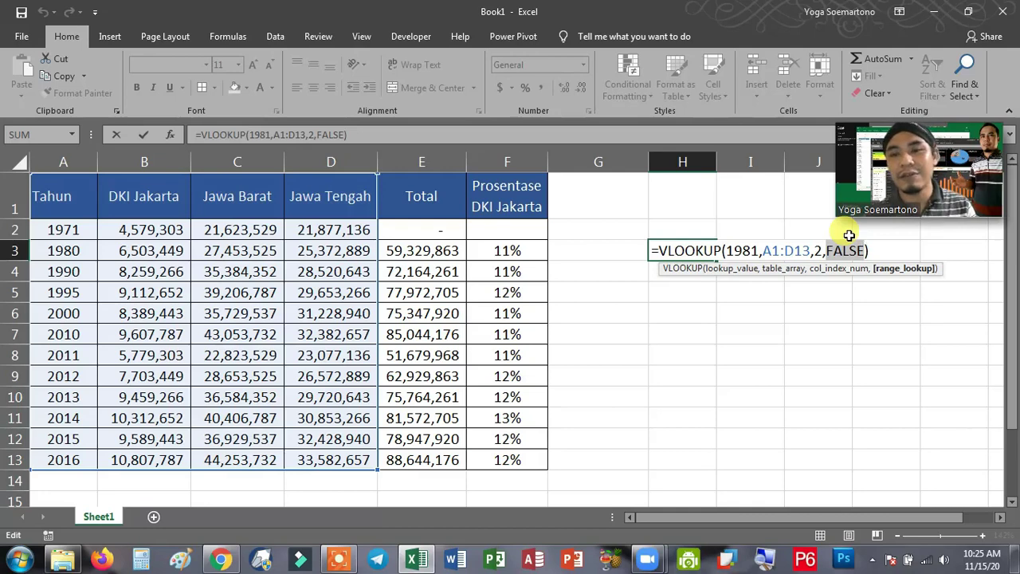
key("ctrl+Return")
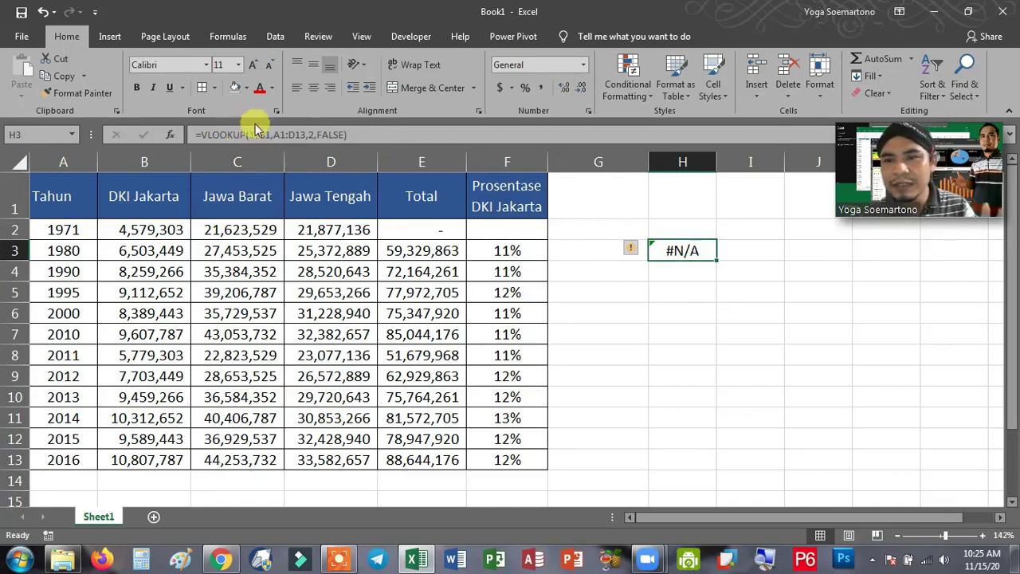
Wrap the lookup in H3 in IFERROR so errors give an empty text: =IFERROR(VLOOKUP(1981,A1:D13,2,FALSE),"").
left_click(202, 133)
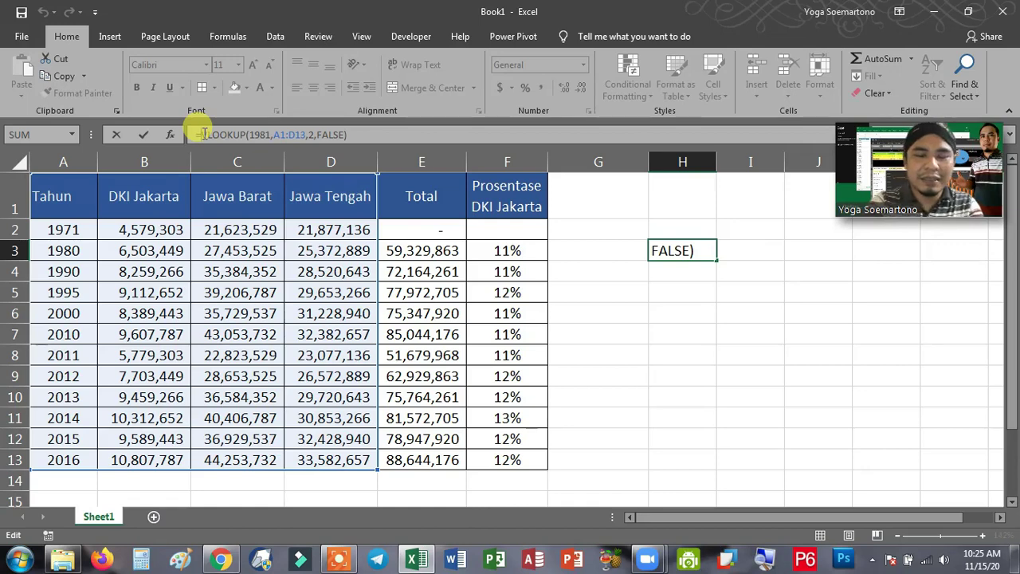
left_click(203, 134)
type("ife")
type("rror")
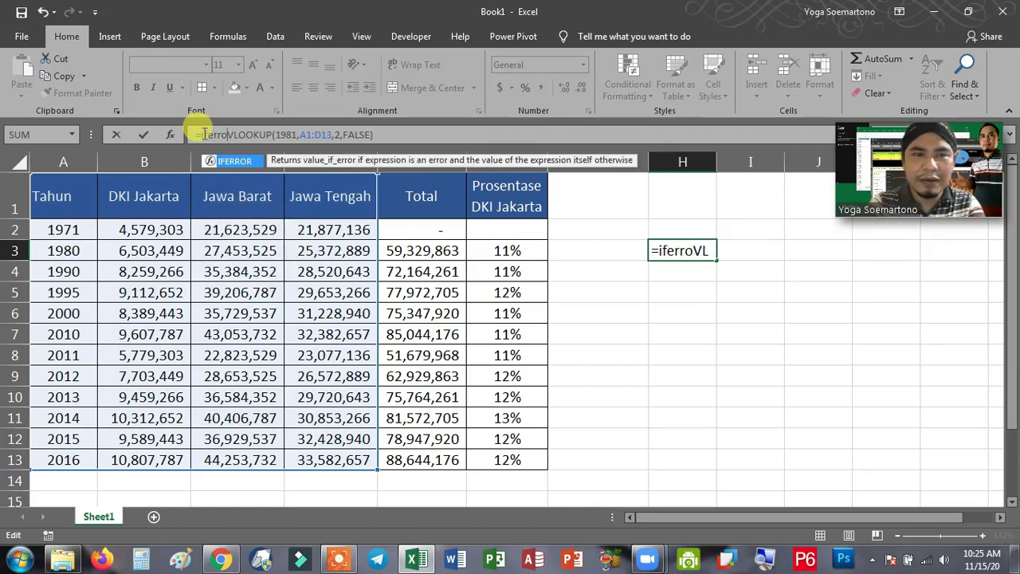
type("(")
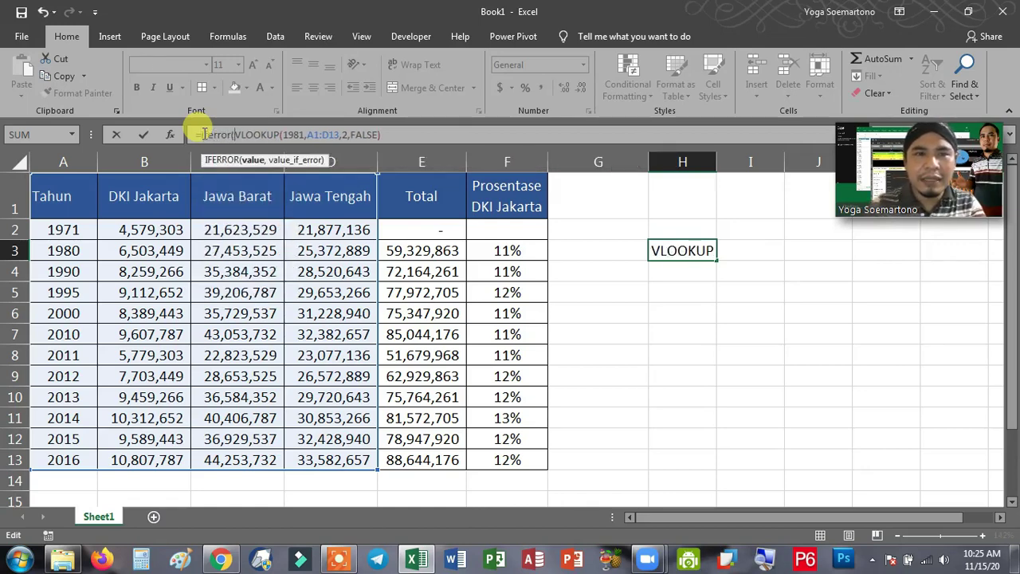
left_click(404, 134)
type(",")
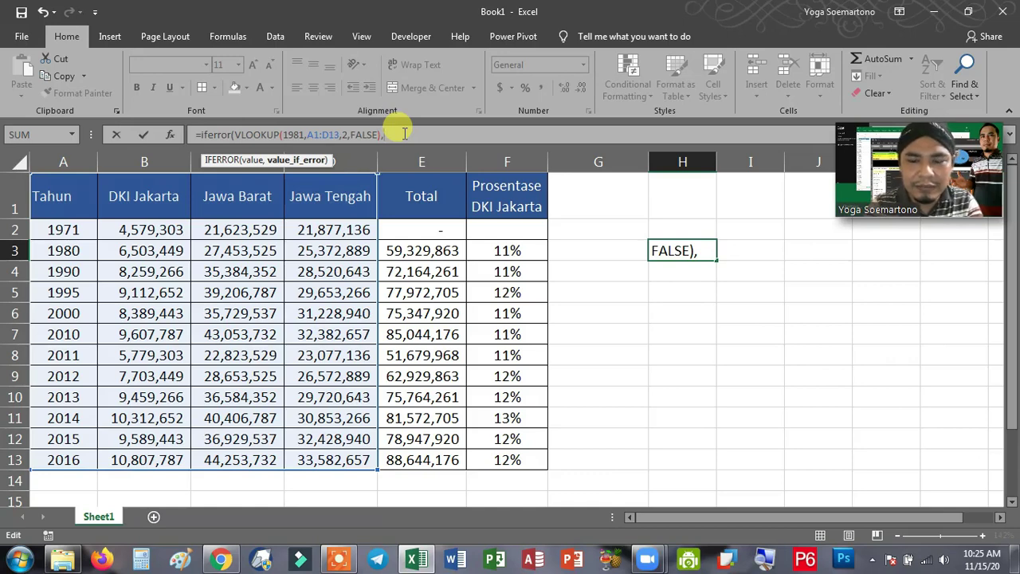
type("\"\")")
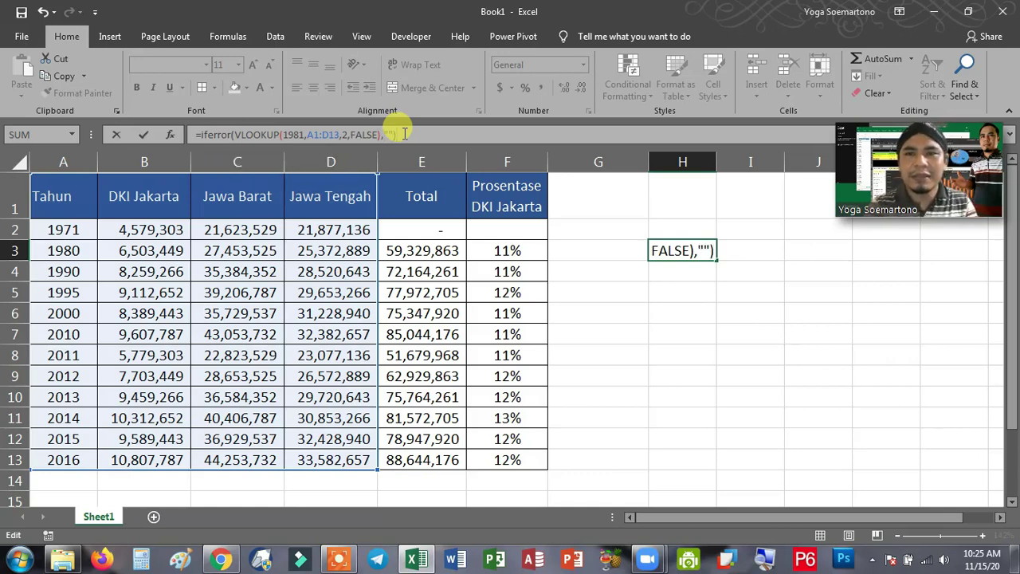
key("Return")
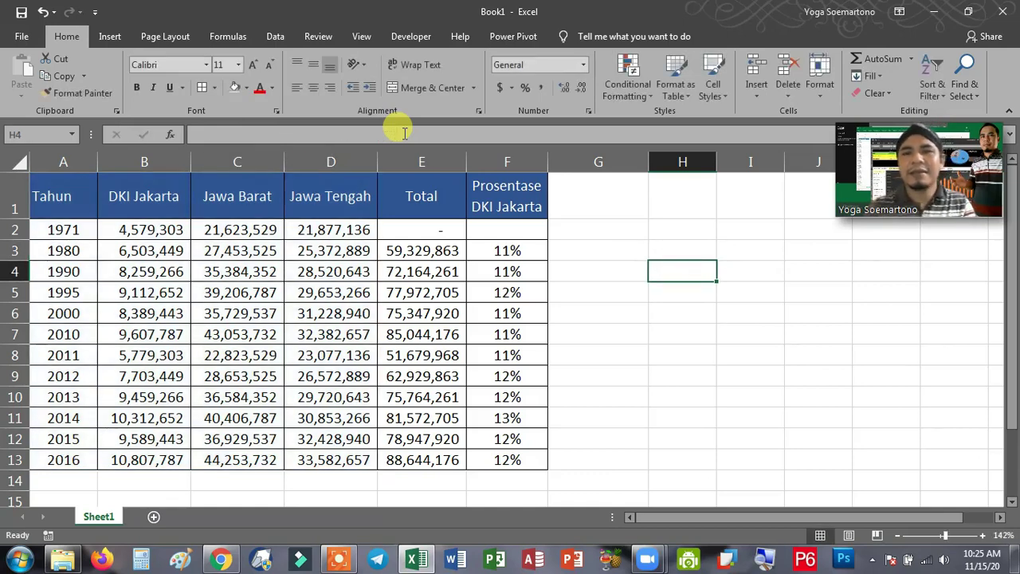
left_click(701, 250)
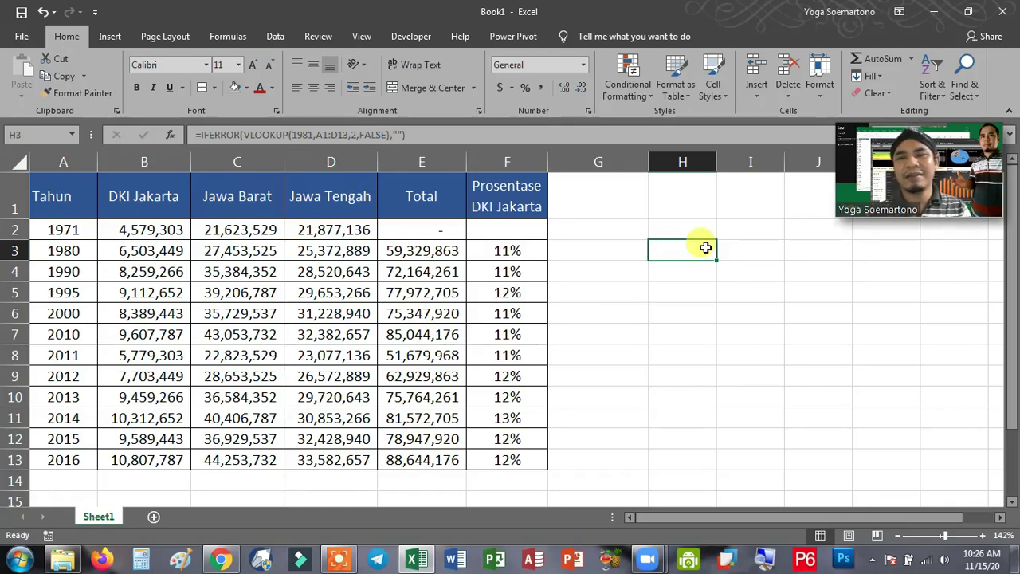
Enter =SUM(B2:B13) in H5 to add up the DKI Jakarta figures for all years.
left_click(701, 292)
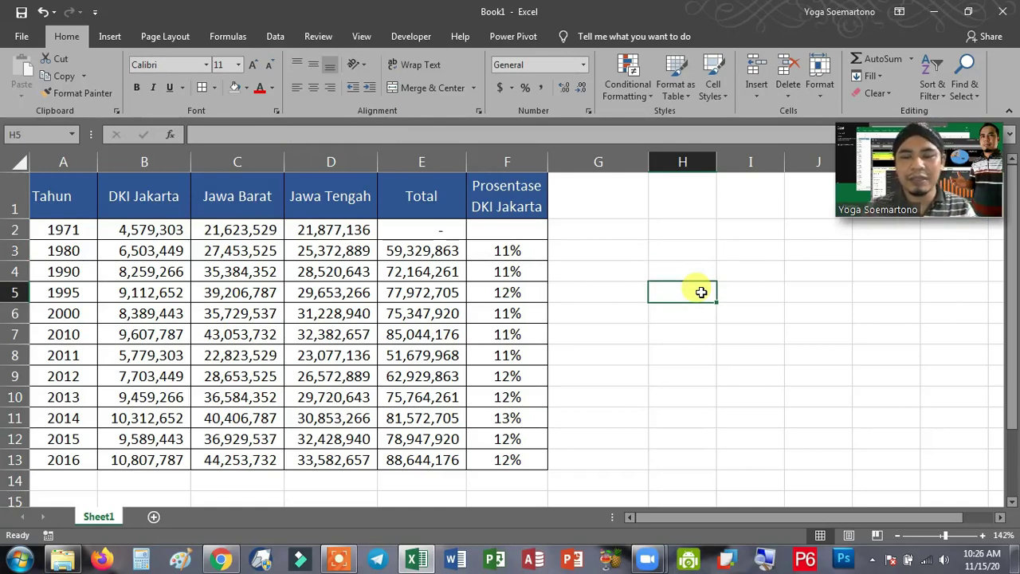
type("=s")
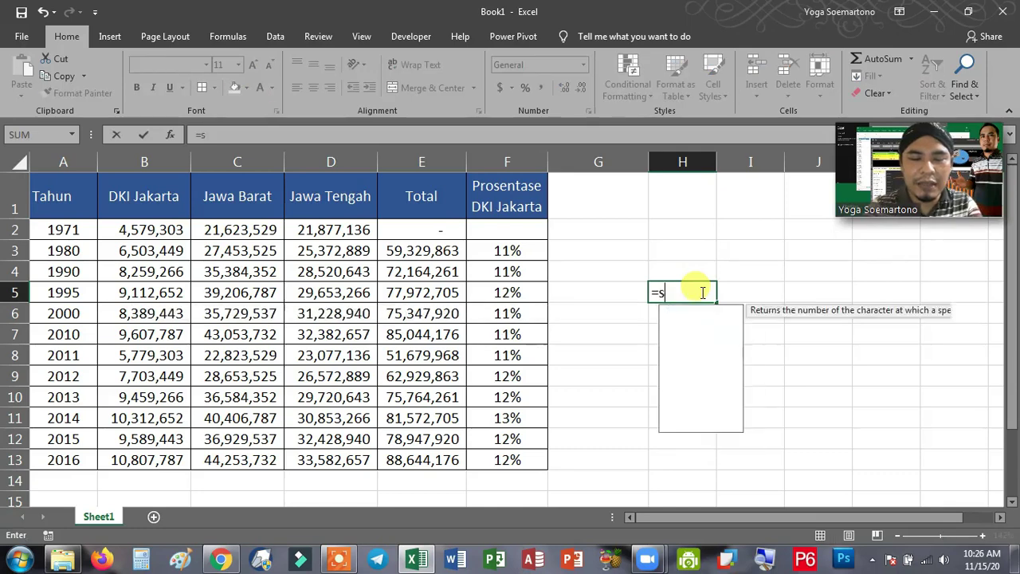
type("um(")
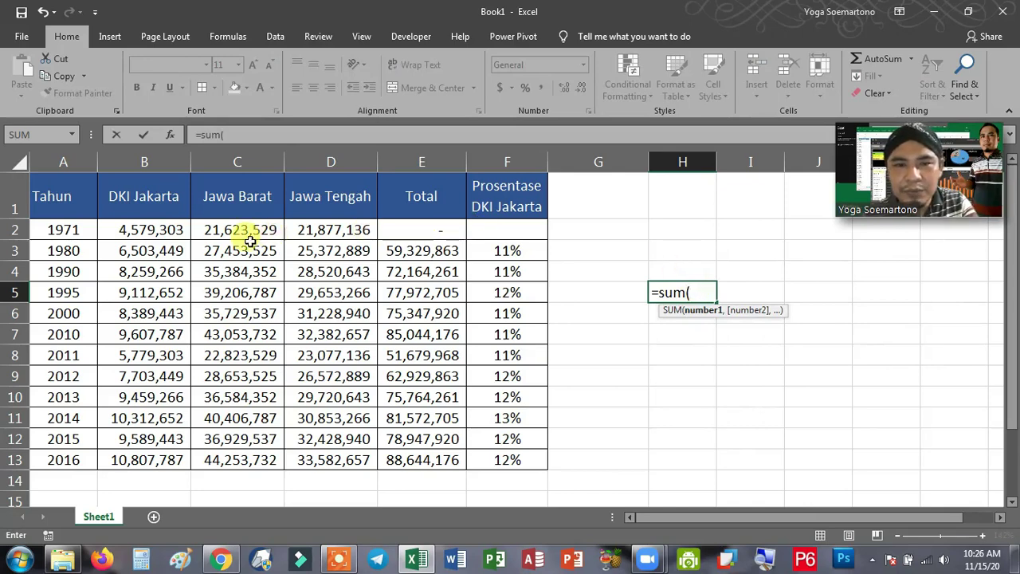
left_click(163, 231)
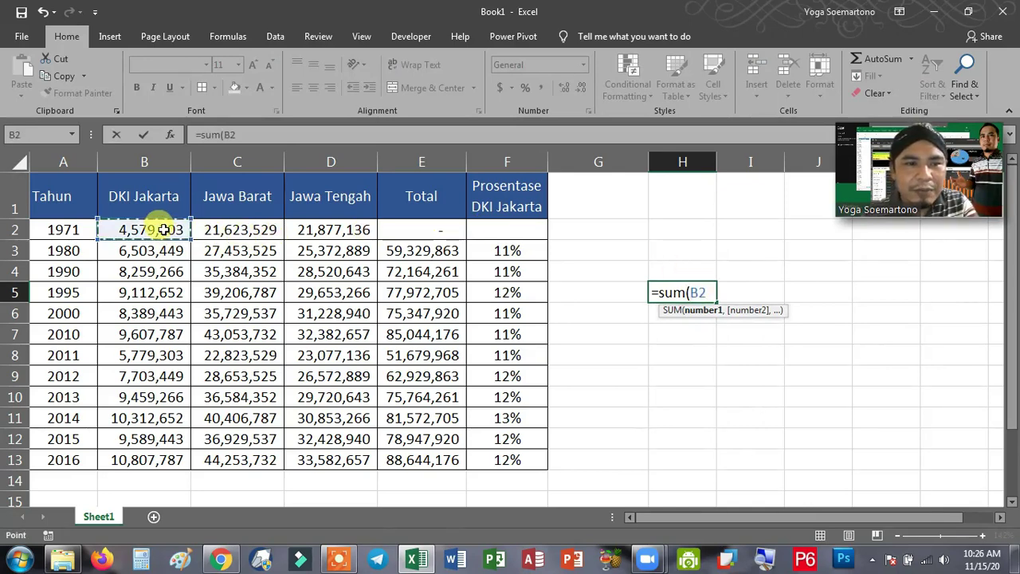
left_click_drag(164, 312, 184, 459)
left_click(184, 459)
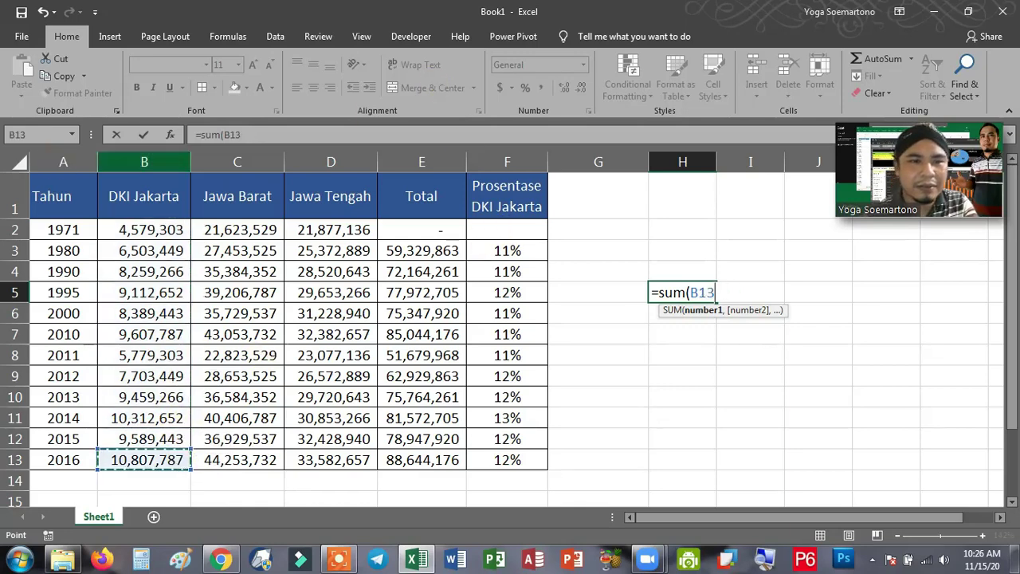
left_click(141, 229)
left_click_drag(154, 335, 151, 458)
left_click(136, 230)
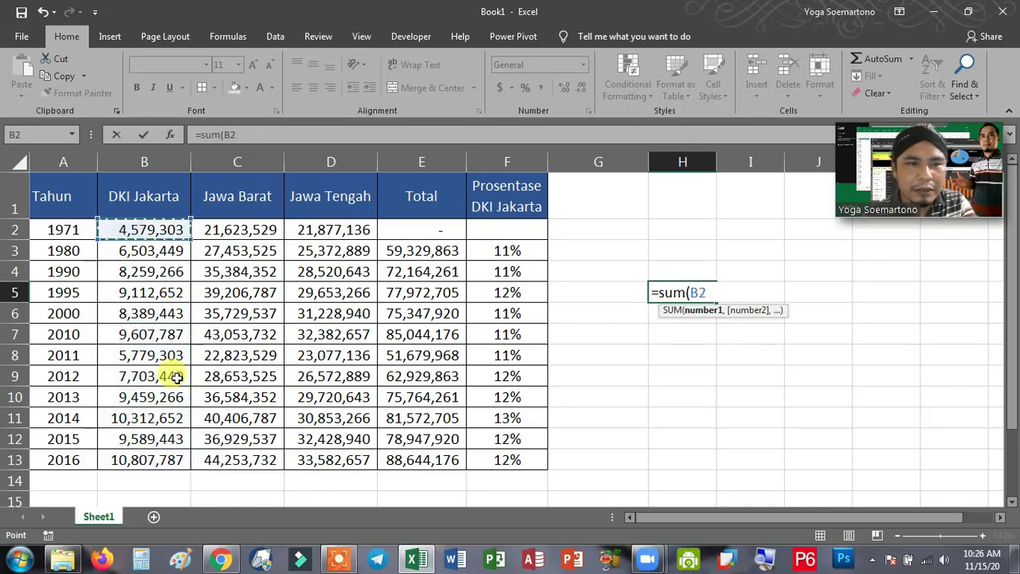
left_click(172, 458, "shift")
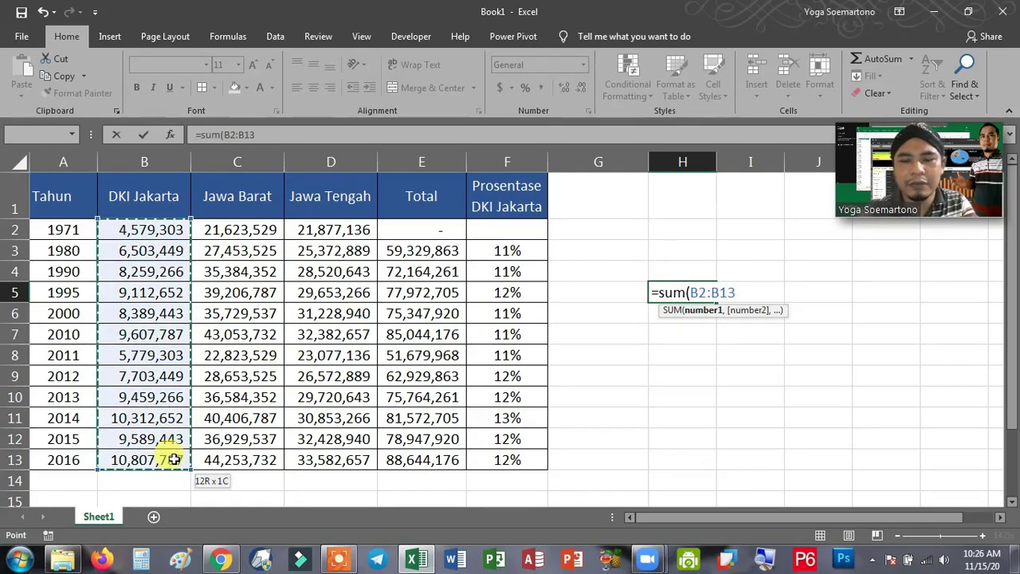
type(")")
key("Return")
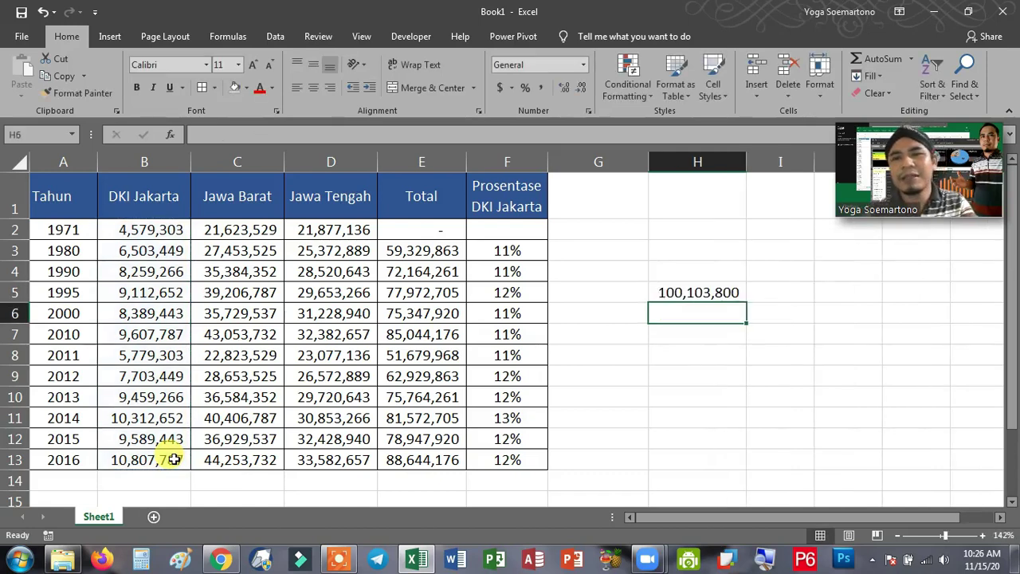
Misspell the function name in H5 so the formula reads =SU(B2:B13), and inspect the resulting cell.
left_click(706, 291)
double_click(706, 291)
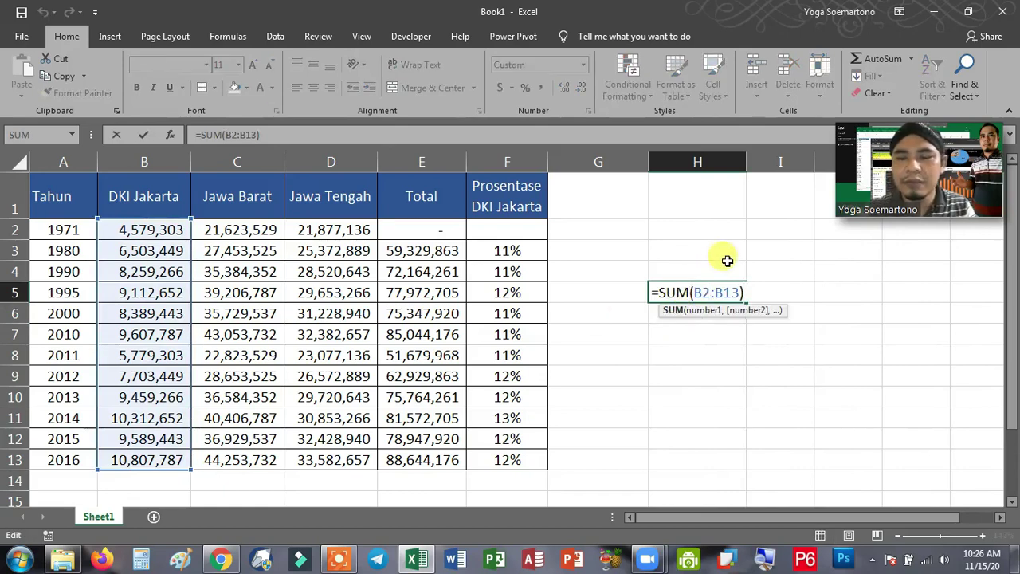
key("BackSpace")
key("Return")
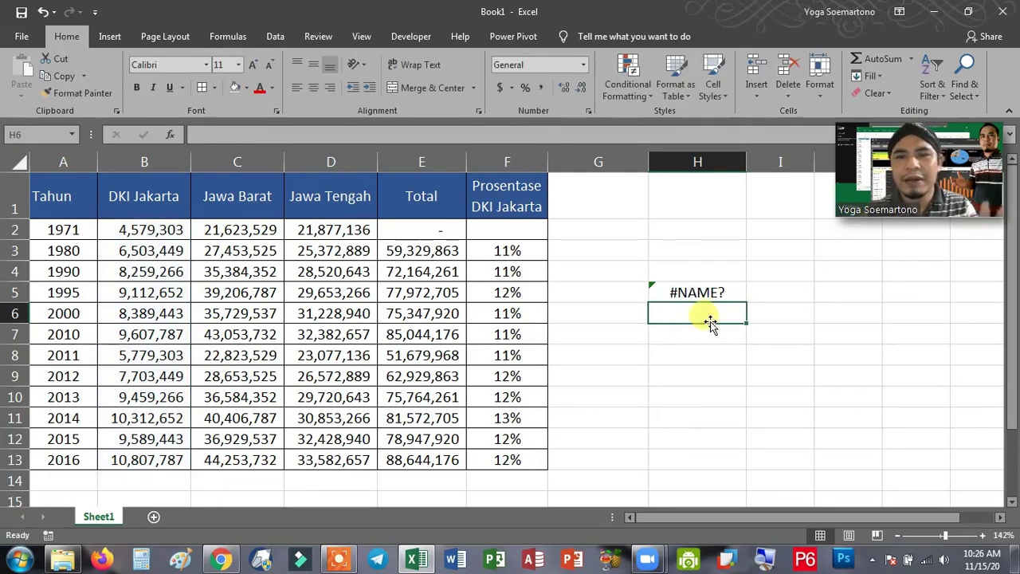
left_click(715, 301)
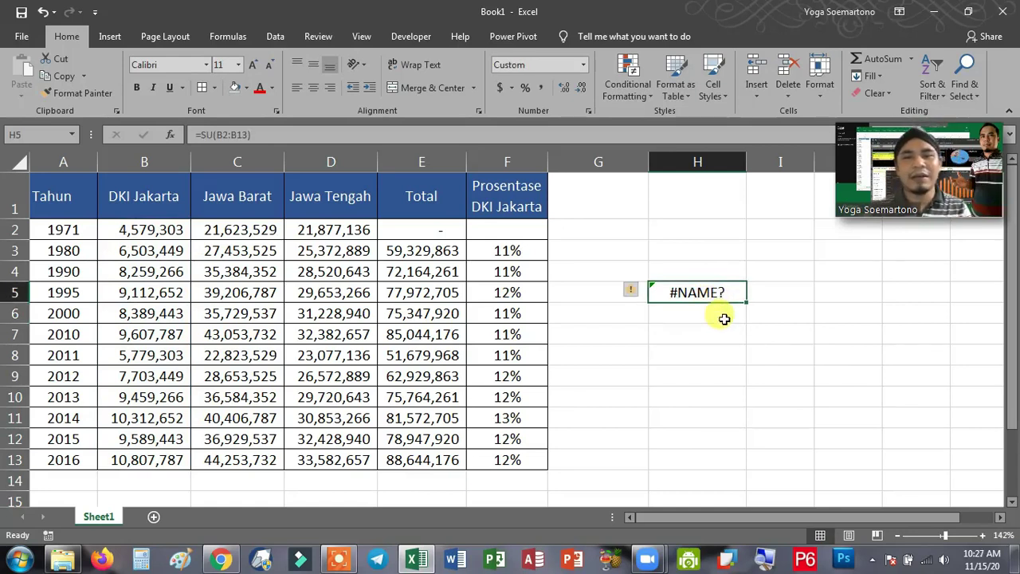
left_click(724, 314)
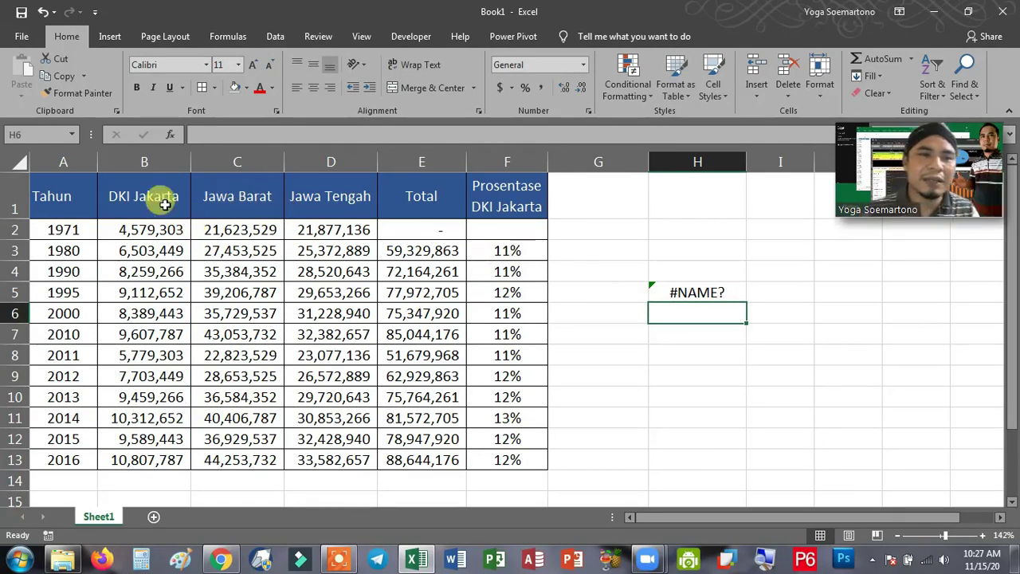
Define the name jakarta for the DKI Jakarta figures in B2:B13.
left_click(165, 233)
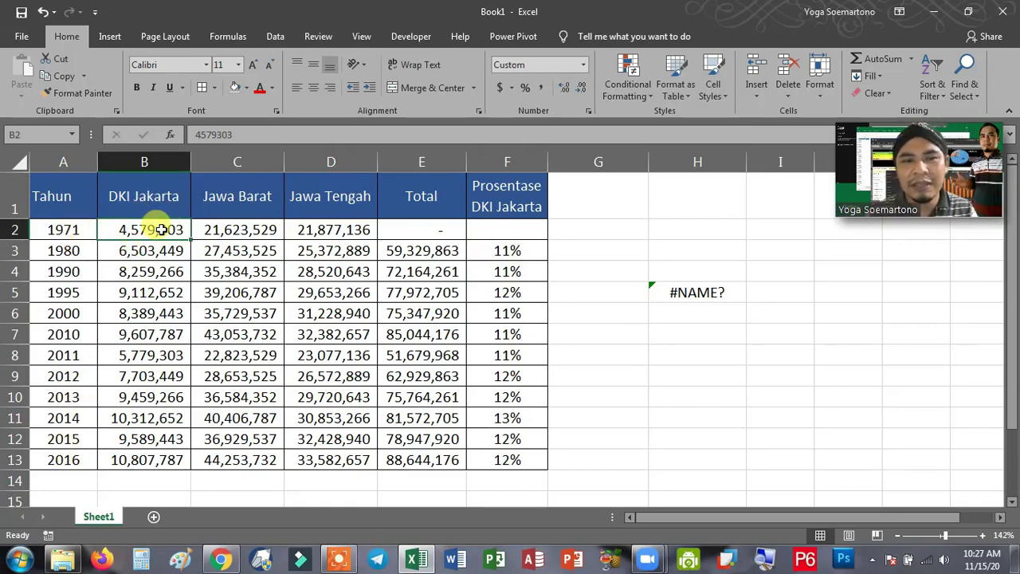
left_click_drag(157, 232, 175, 455)
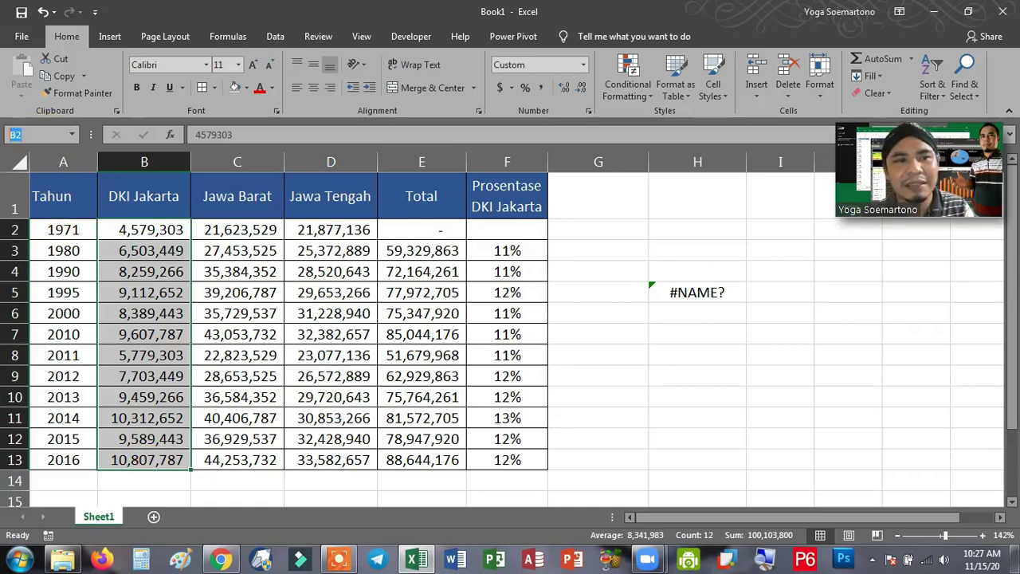
left_click(13, 134)
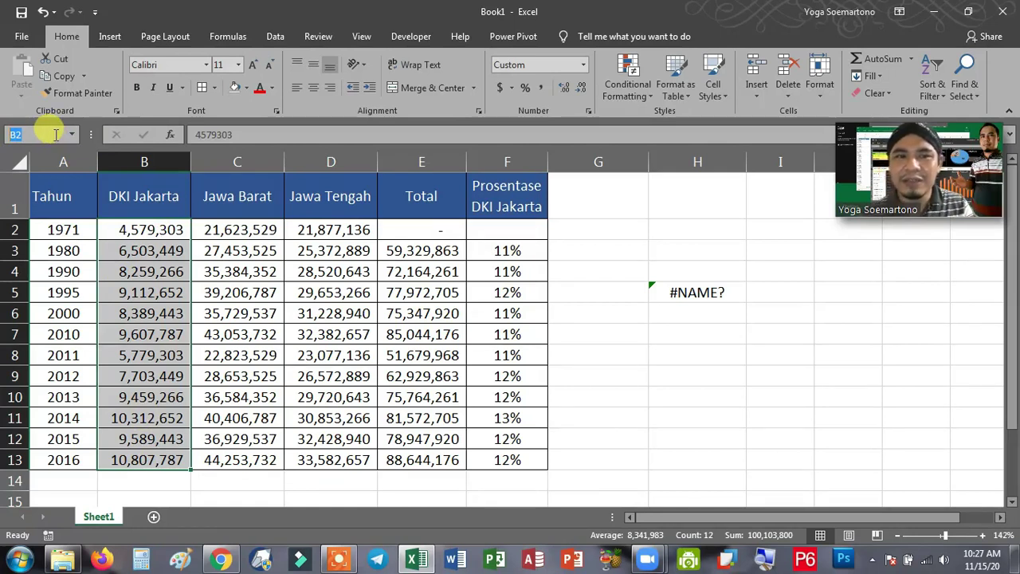
type("jakarta")
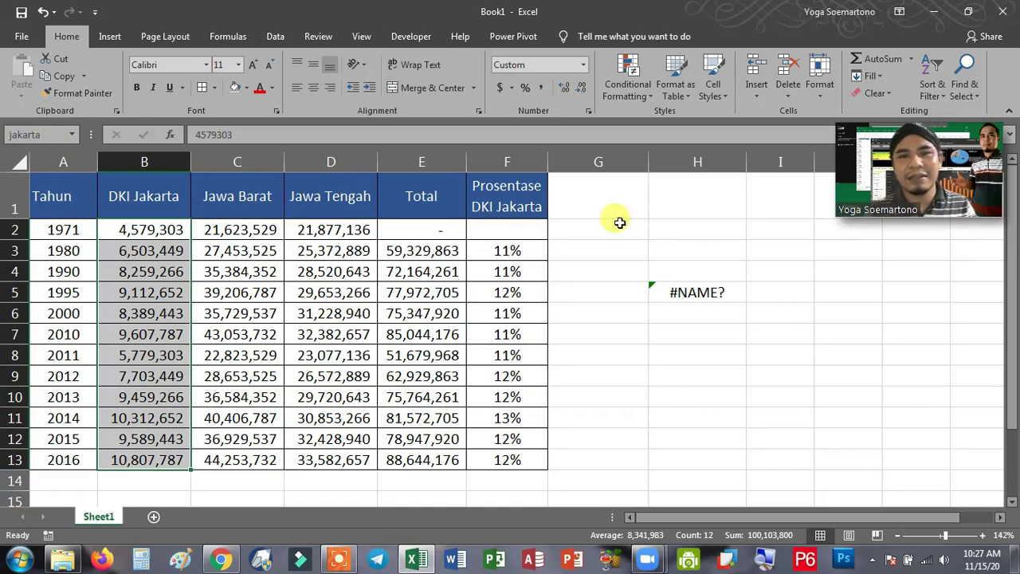
left_click(656, 230)
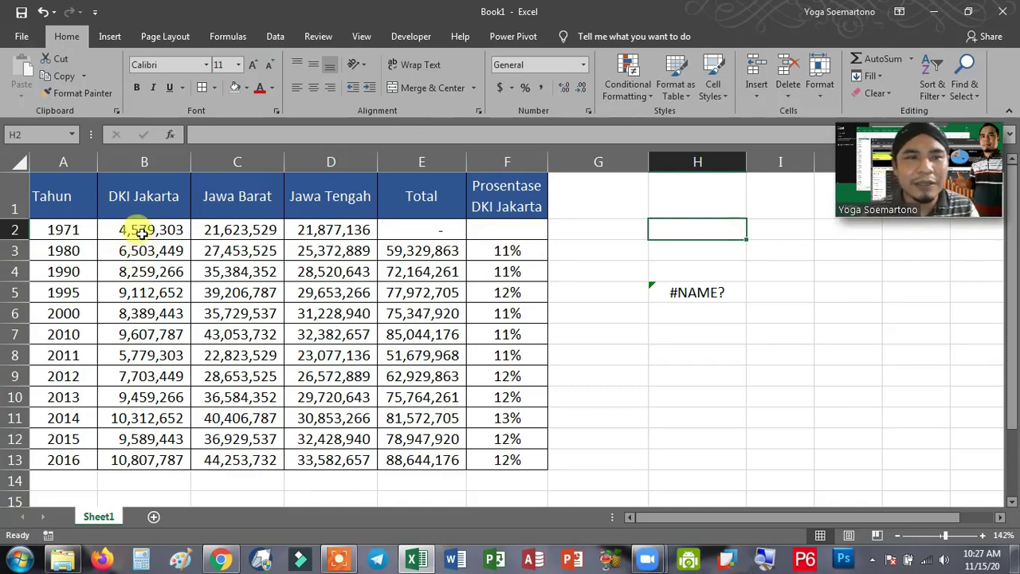
left_click(143, 232)
mouse_move(146, 251)
left_mouse_down()
mouse_move(149, 271)
mouse_move(149, 243)
left_mouse_up()
left_click(149, 244)
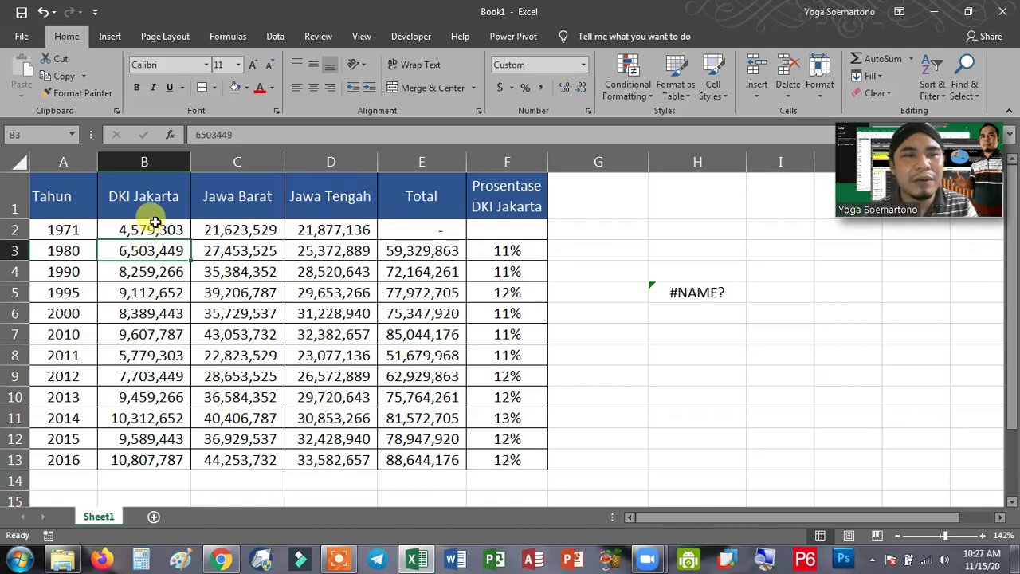
double_click(141, 225)
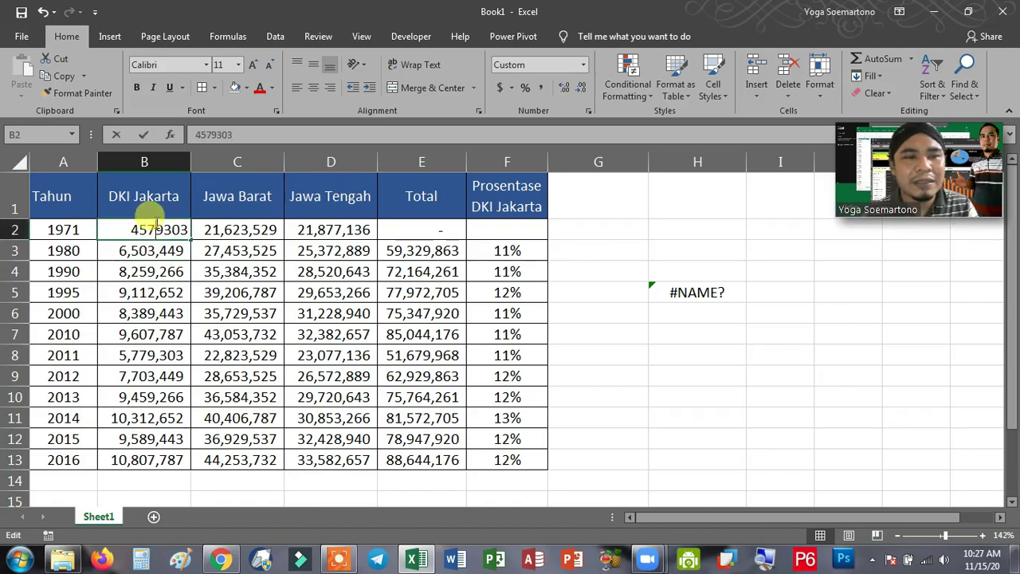
left_click(165, 460)
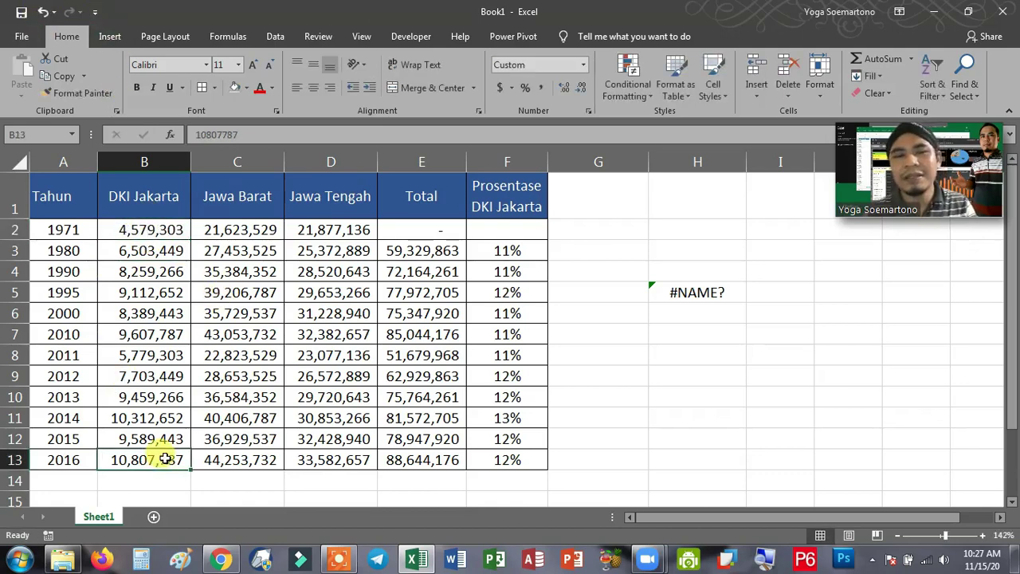
Enter a SUM formula in H7 that totals the named range covering B2:B13: =SUM(jakarta).
left_click(674, 334)
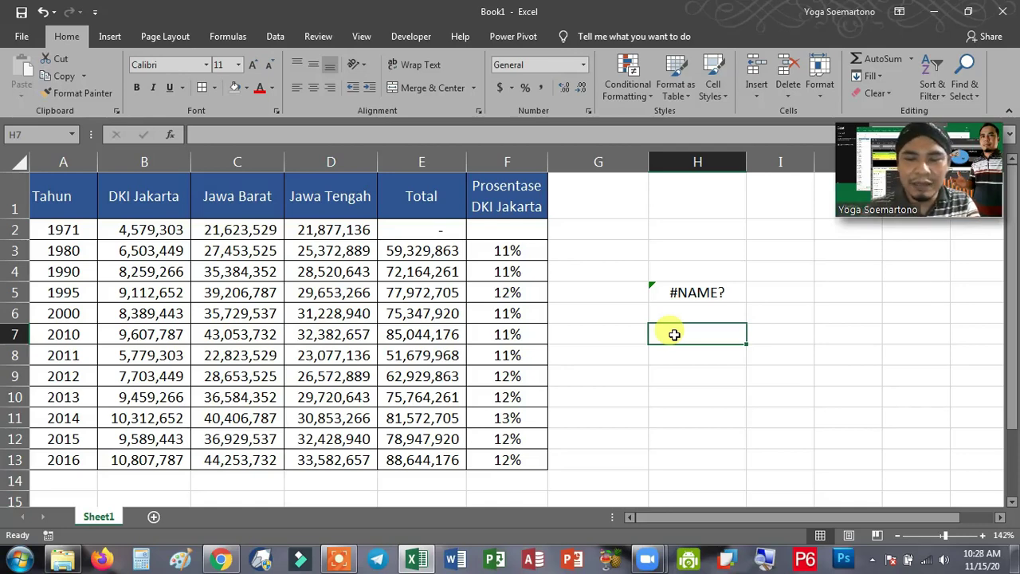
type("=sum")
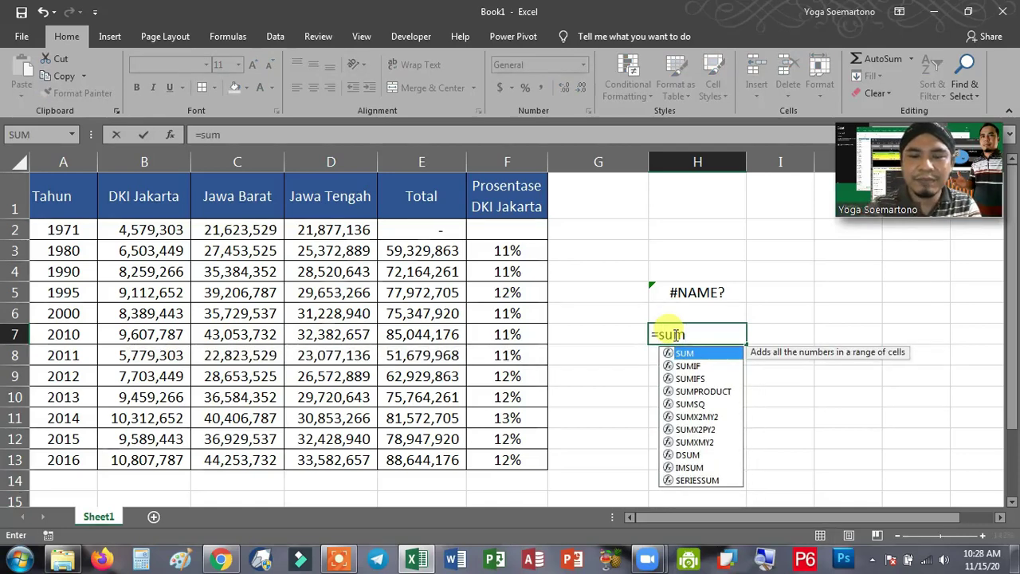
type("(")
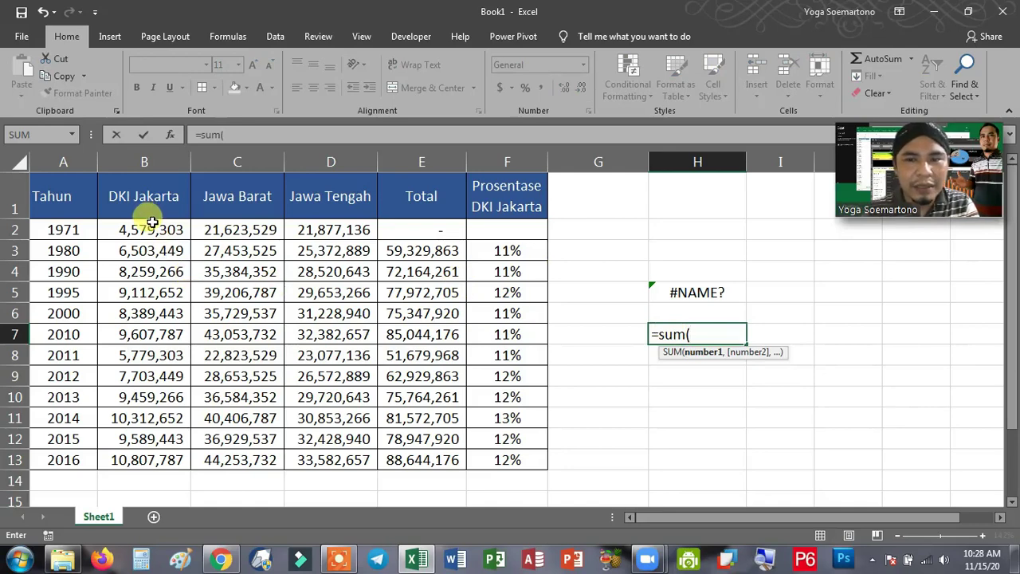
left_click_drag(152, 225, 176, 454)
type(")")
key("Return")
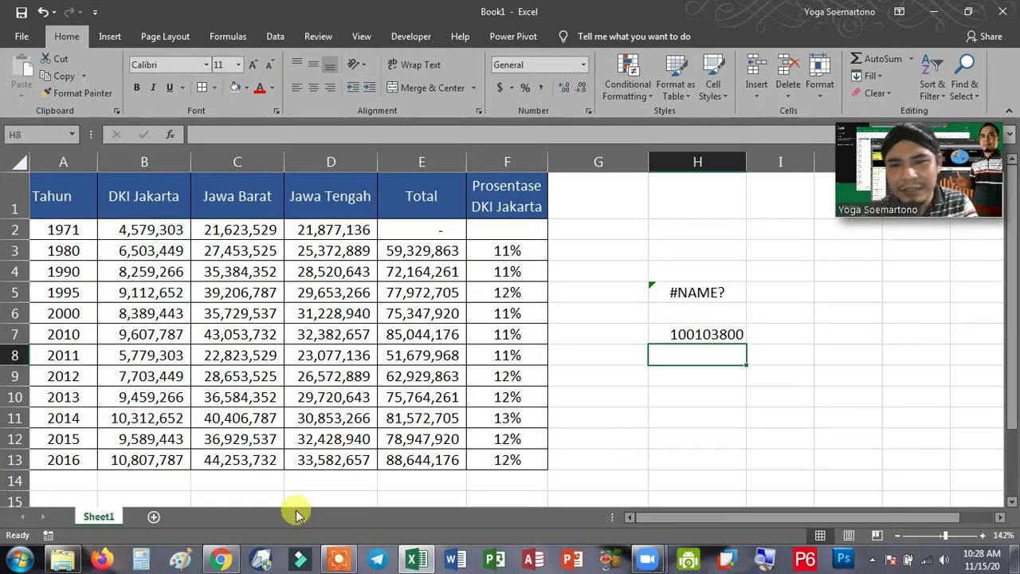
Misspell the range name in H7 so the formula reads =SUM(jakart), and select the resulting cell.
double_click(693, 335)
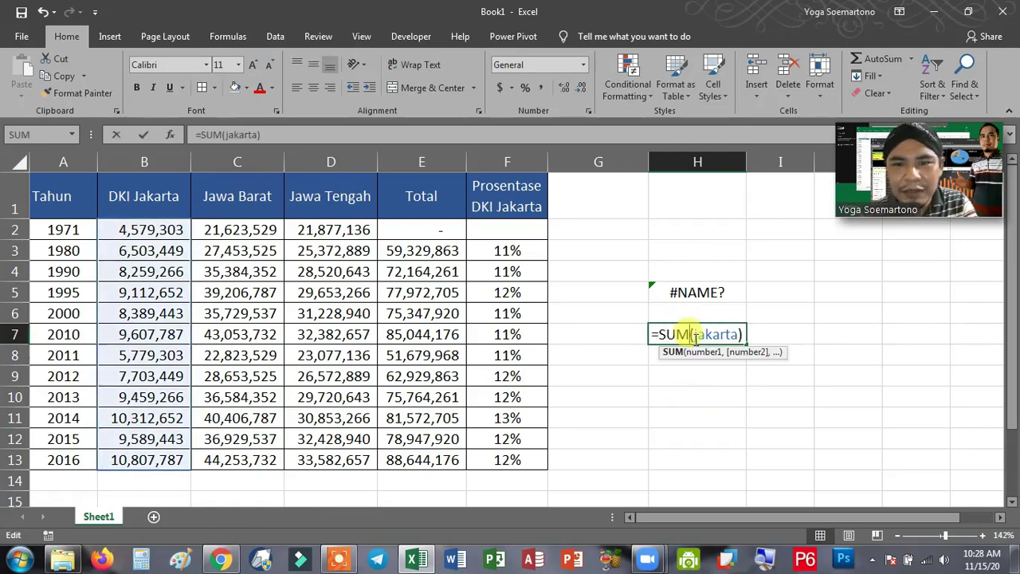
left_click_drag(693, 335, 727, 335)
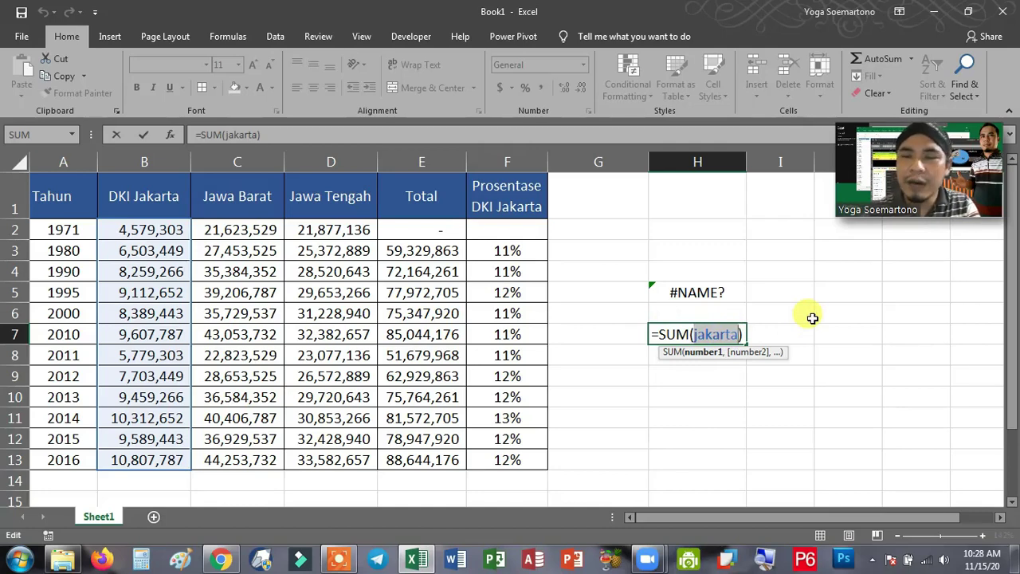
left_click(739, 334)
key("BackSpace")
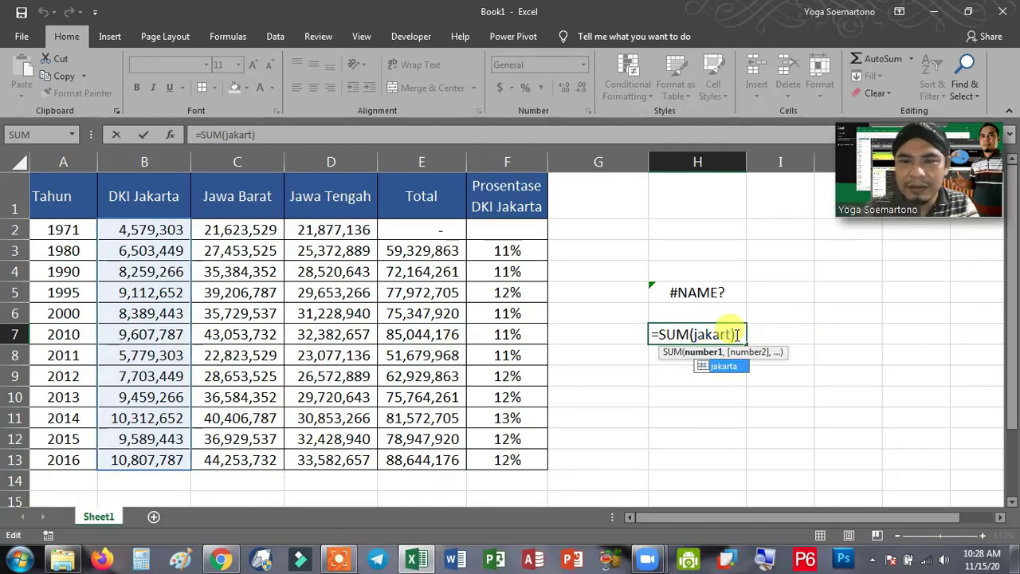
key("Return")
left_click(736, 334)
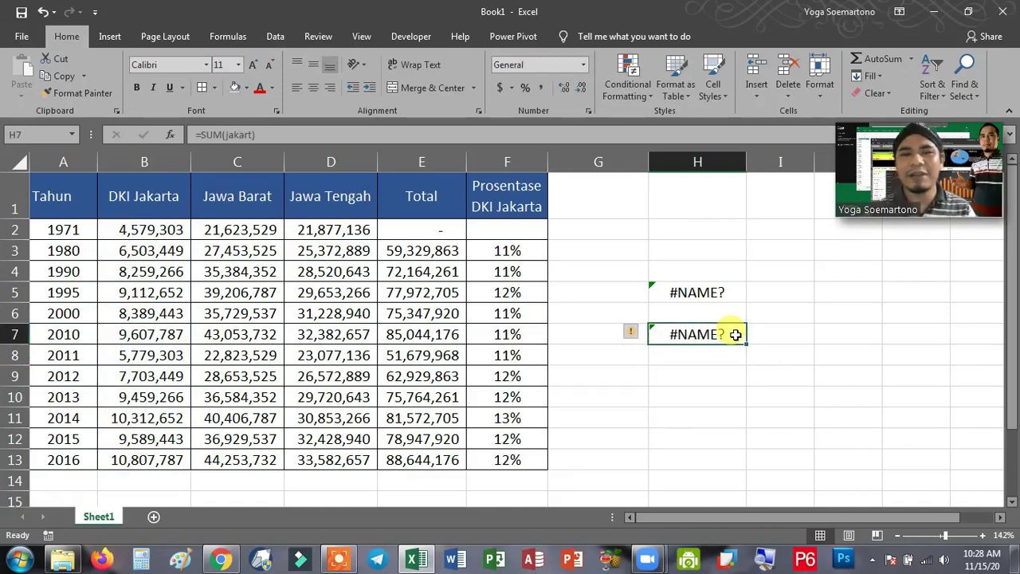
Correct the range name in H7 so the formula reads =SUM(jakarta), and reopen the formula to check its reference.
double_click(735, 334)
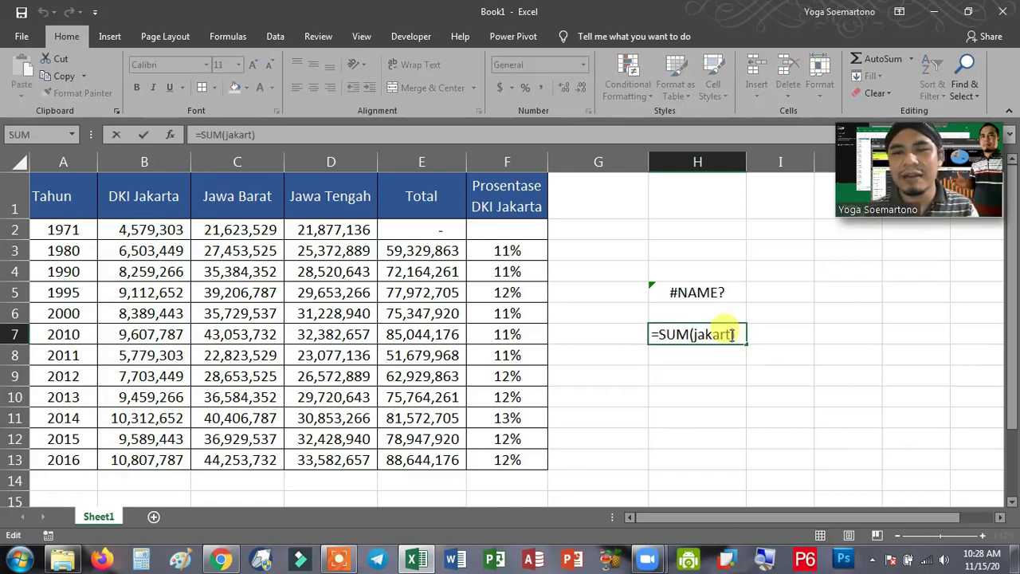
left_click(738, 330)
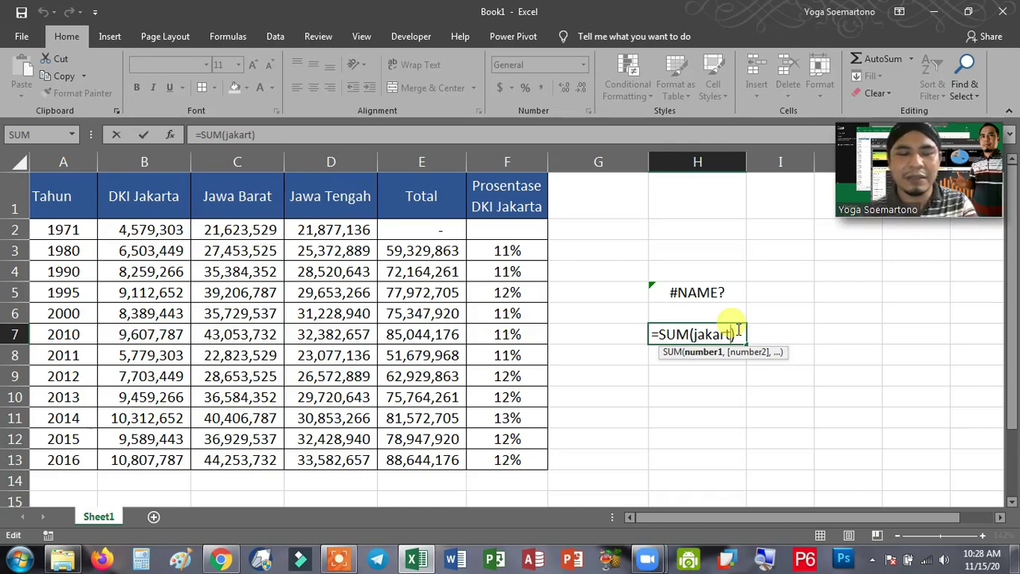
type("a")
key("Return")
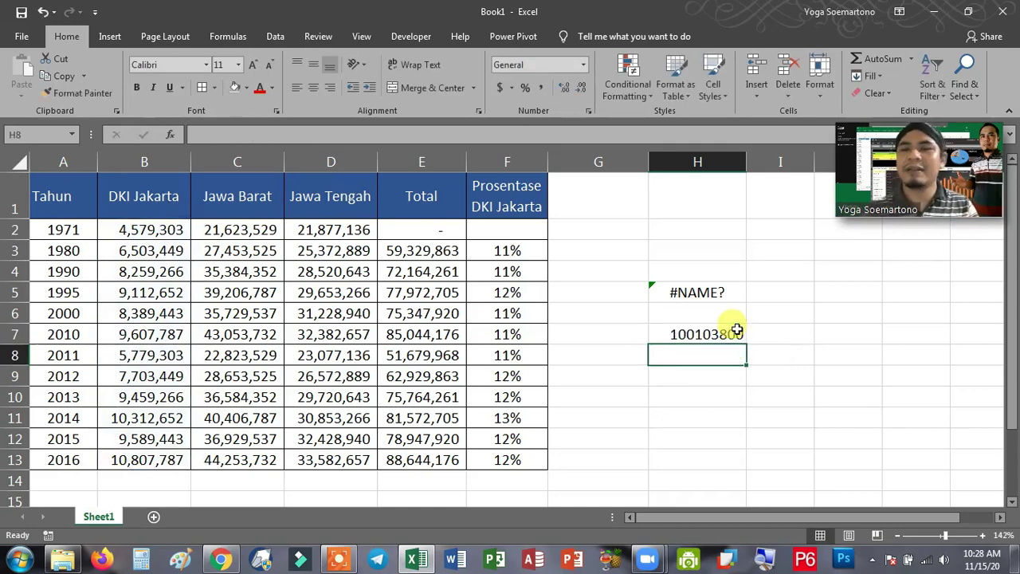
double_click(739, 330)
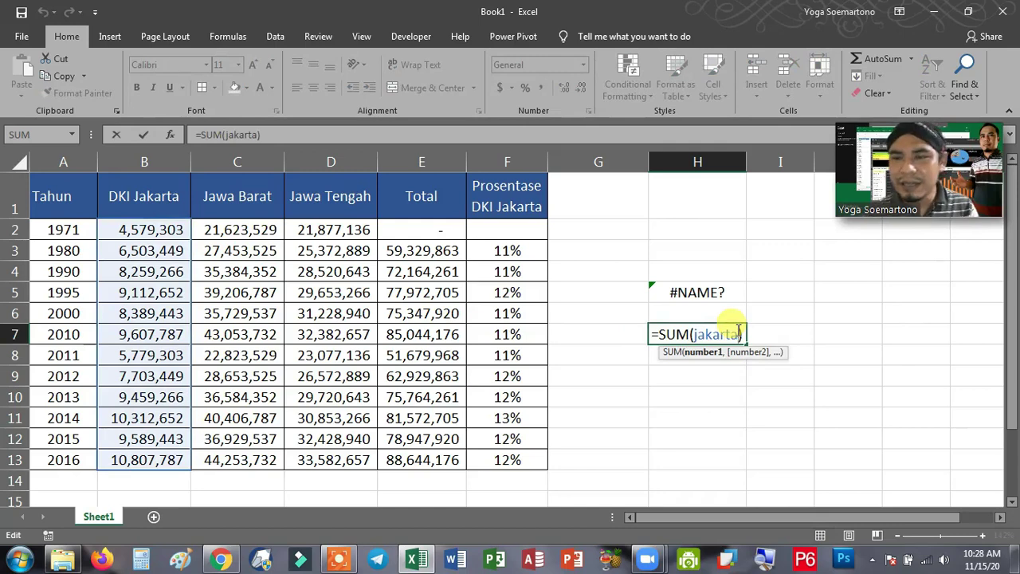